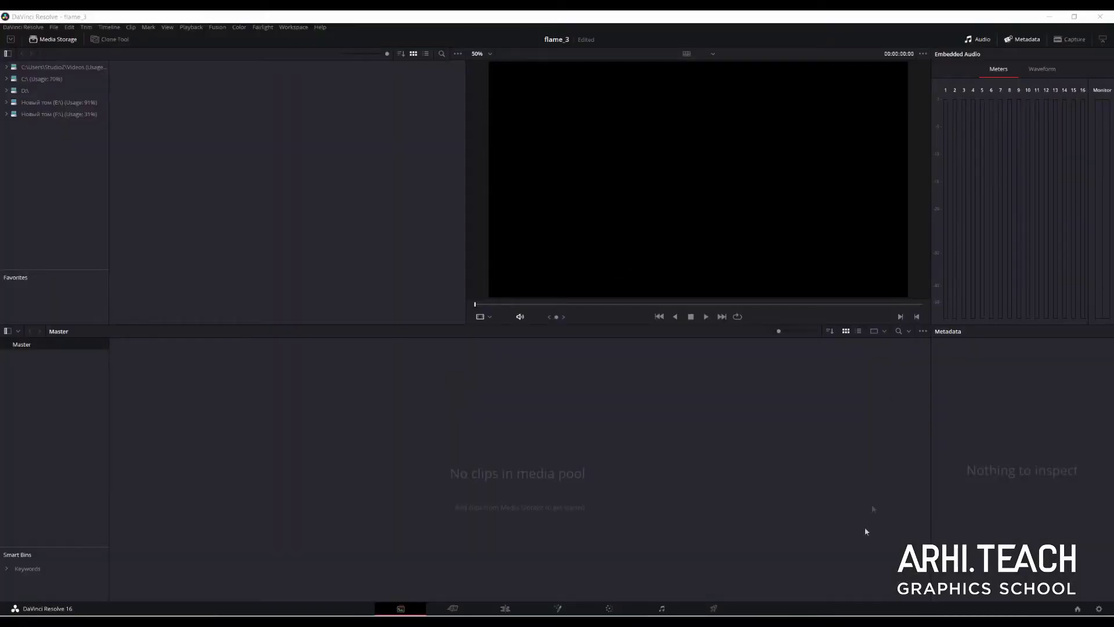
# Bring 4K_Fire.mov from the Flame folder into the media pool and change the project frame rate to match the clip
pyautogui.moveTo(847, 621)
pyautogui.click(846, 577)
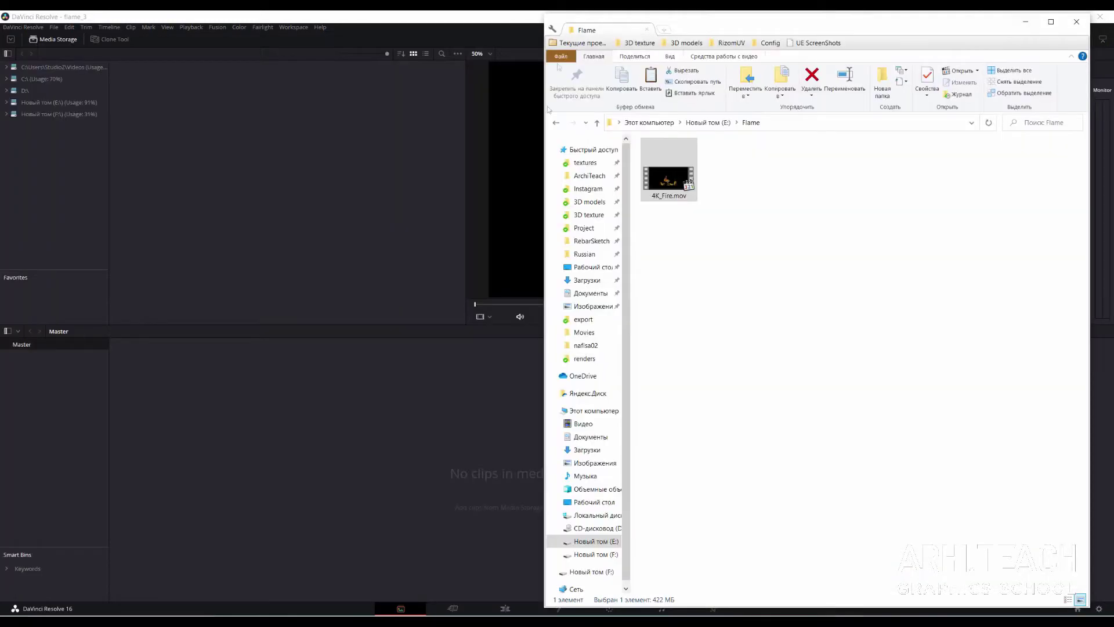
pyautogui.moveTo(668, 174); pyautogui.dragTo(296, 178)
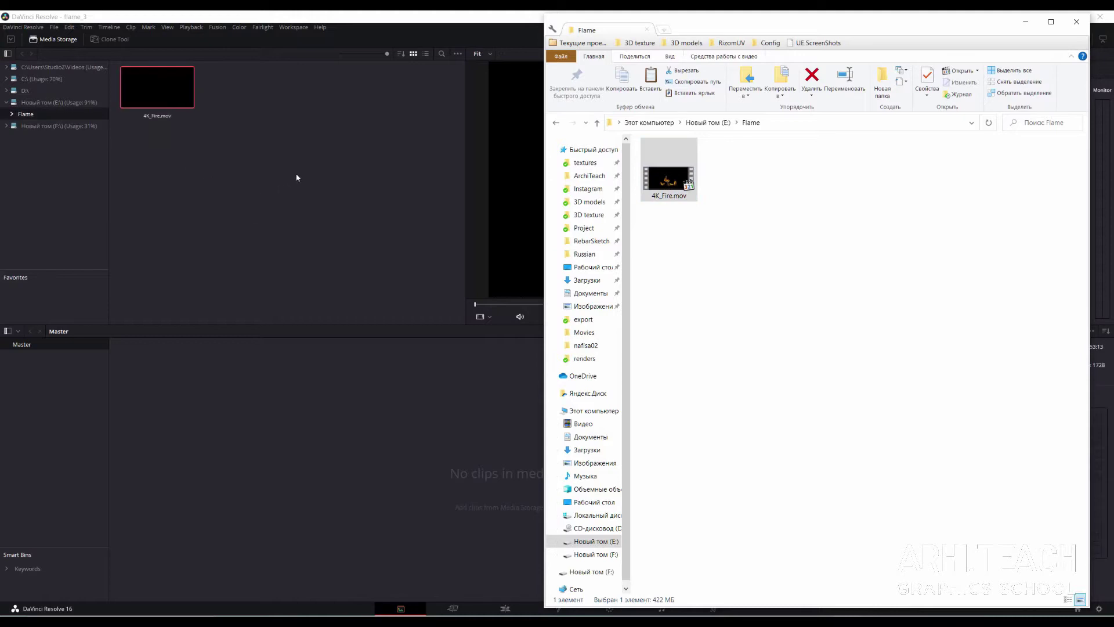
pyautogui.click(290, 165)
pyautogui.moveTo(169, 93); pyautogui.dragTo(285, 425)
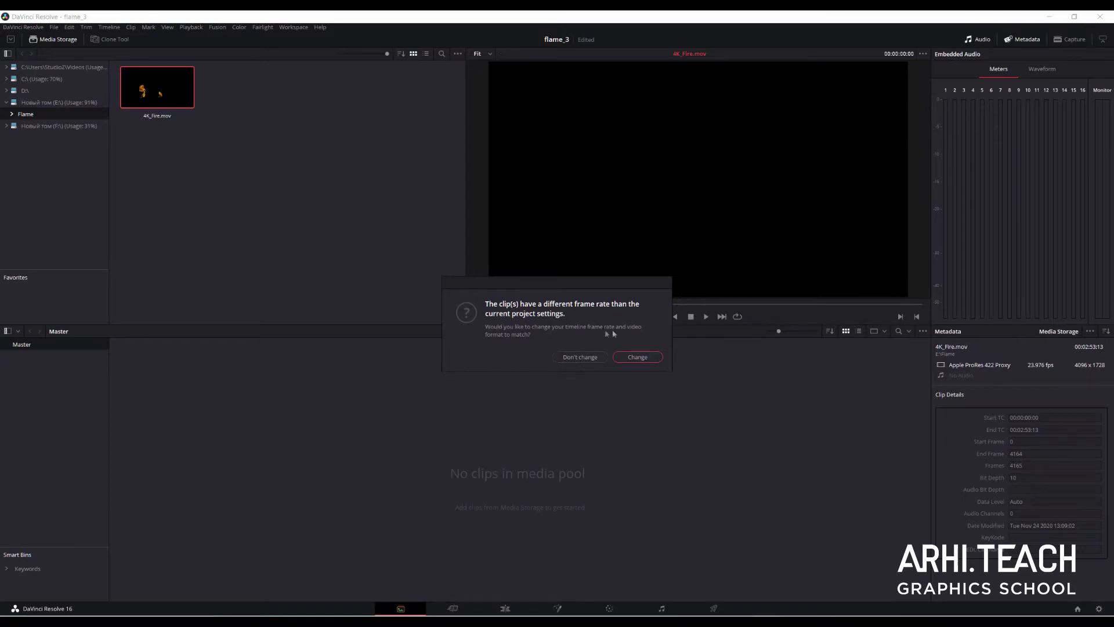
pyautogui.click(637, 356)
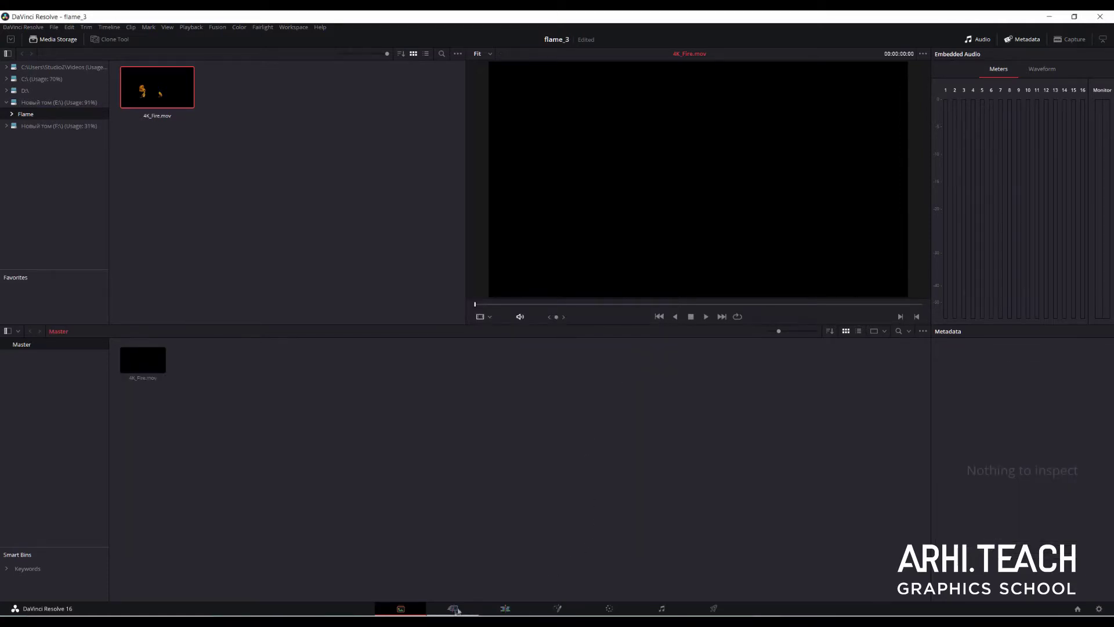
# Switch to the Edit page and place 4K_Fire.mov on Video 1 at the start of a new timeline
pyautogui.click(500, 609)
pyautogui.moveTo(91, 79); pyautogui.dragTo(61, 467)
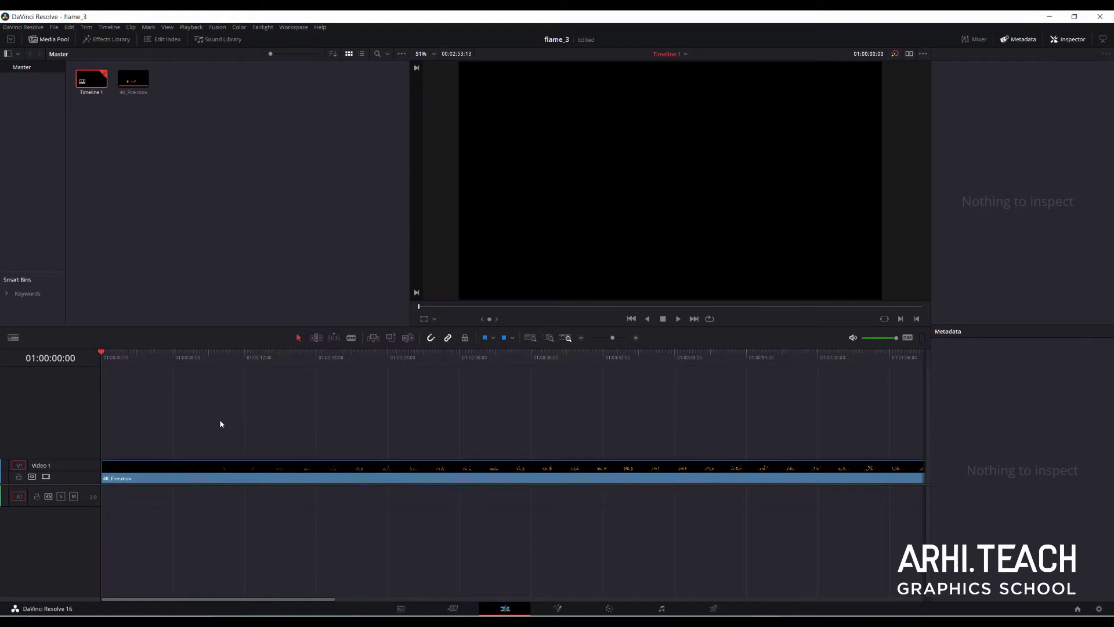
pyautogui.scroll(-8, 231, 427)
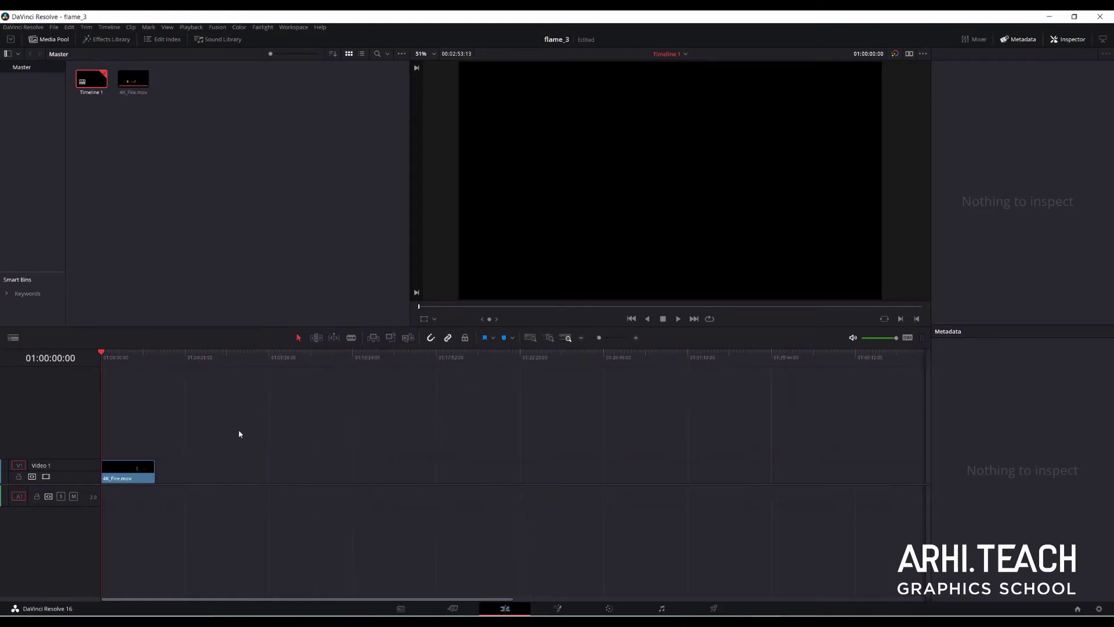
pyautogui.scroll(4, 239, 431)
pyautogui.scroll(3, 239, 433)
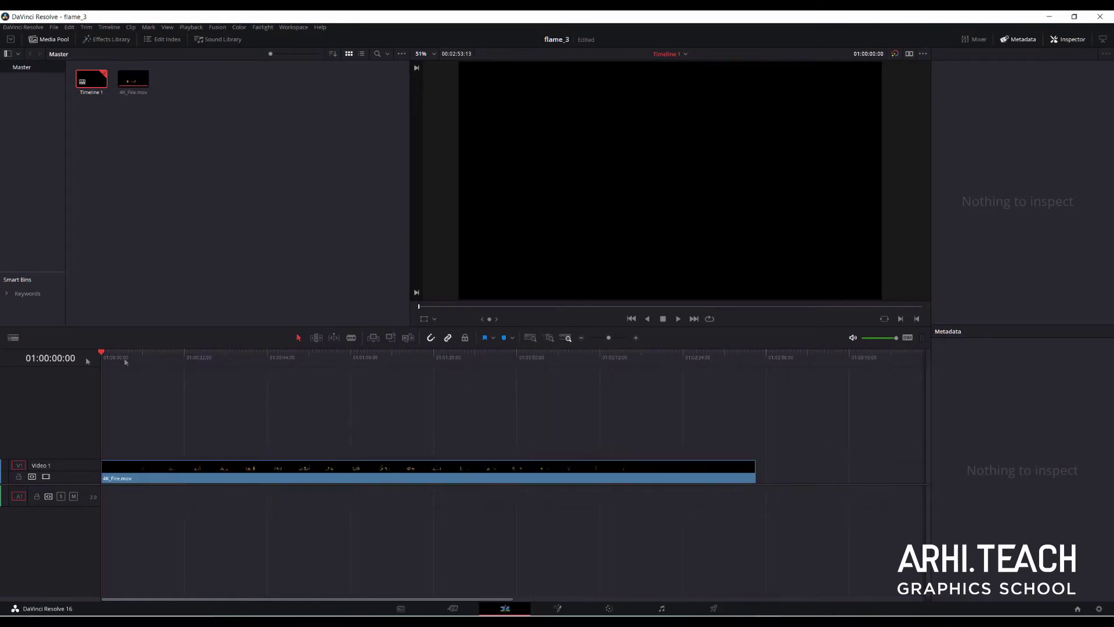
# Move the playhead to the 10-second point, 01:00:10:00, and add a timeline marker there
pyautogui.moveTo(124, 360); pyautogui.dragTo(1, 361)
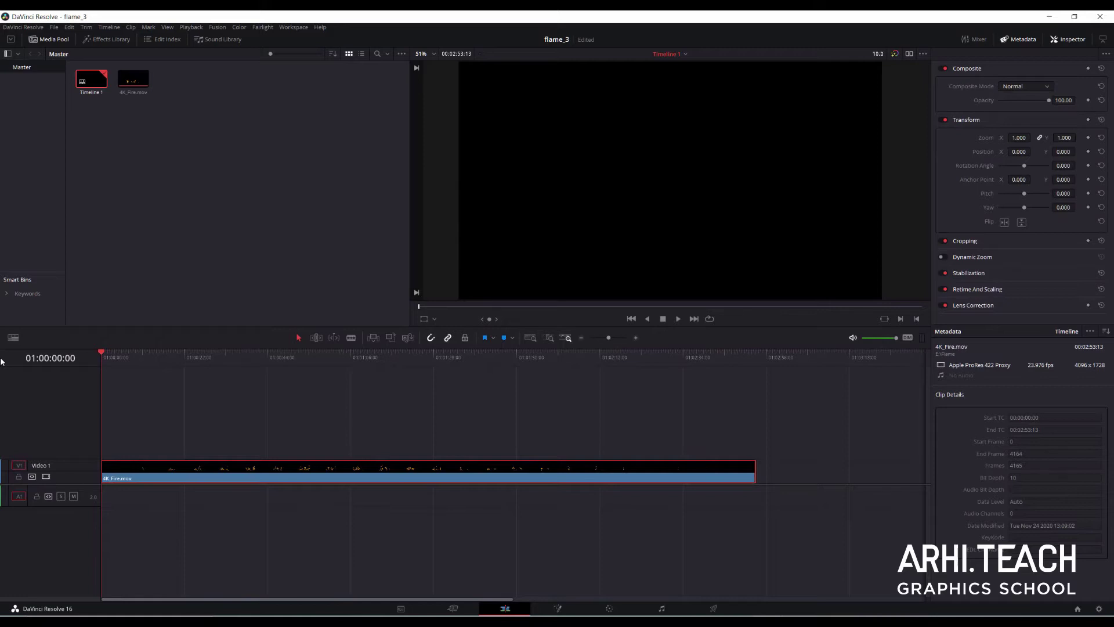
pyautogui.press('Return')
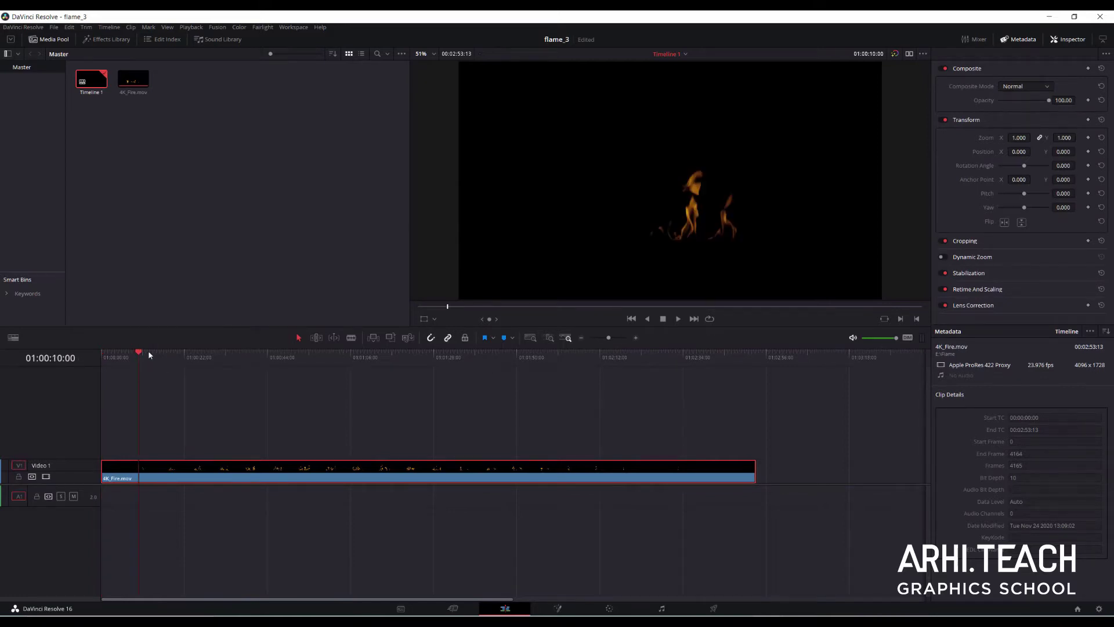
pyautogui.click(121, 383)
pyautogui.press('m')
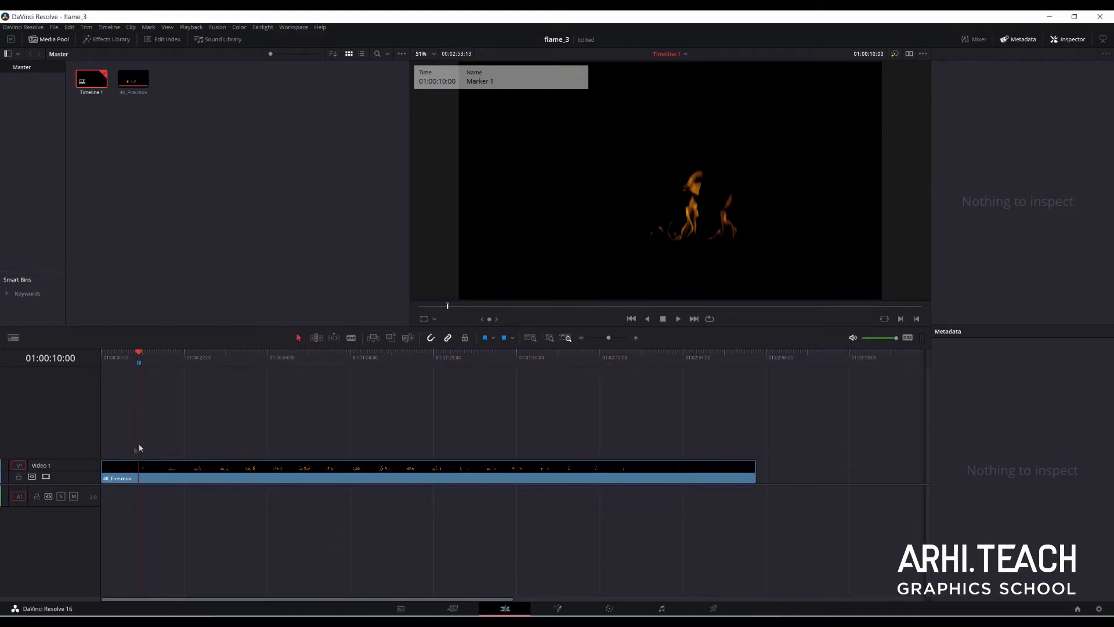
# Trim off the fire clip's dark opening, split it at the 10-second marker and move the remainder away from the first segment
pyautogui.moveTo(105, 469); pyautogui.dragTo(145, 476)
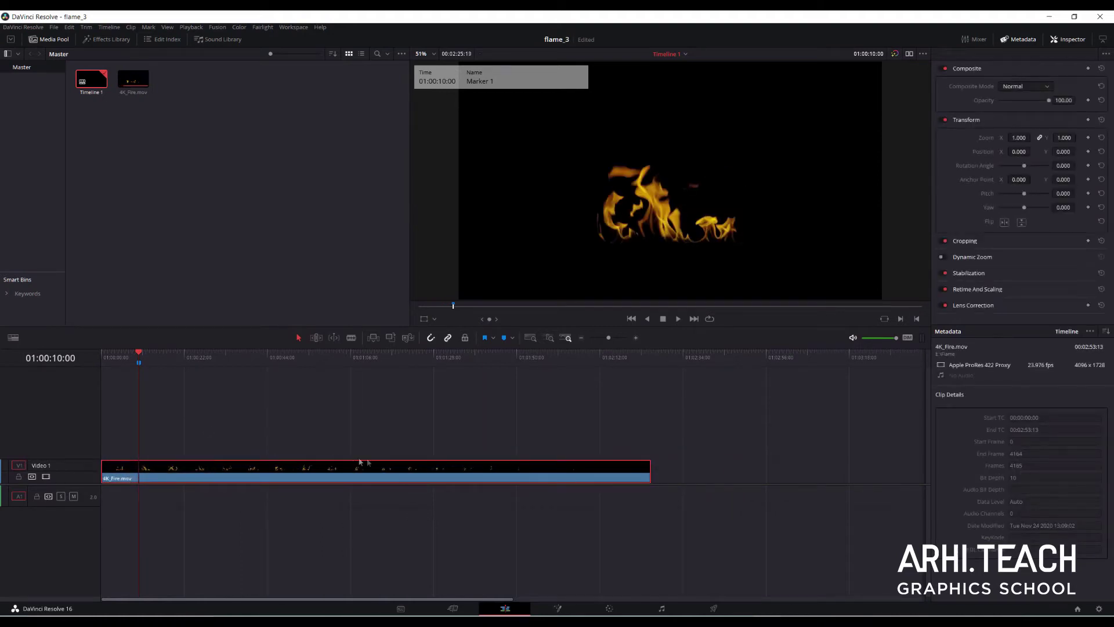
pyautogui.hotkey('ctrl', 'b')
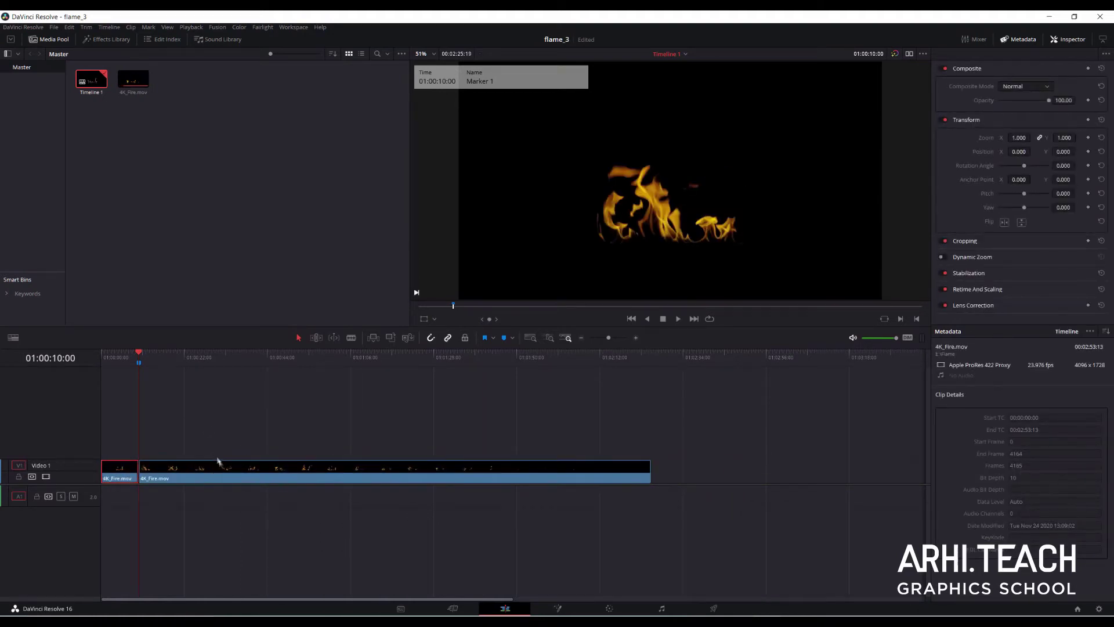
pyautogui.moveTo(194, 467); pyautogui.dragTo(326, 468)
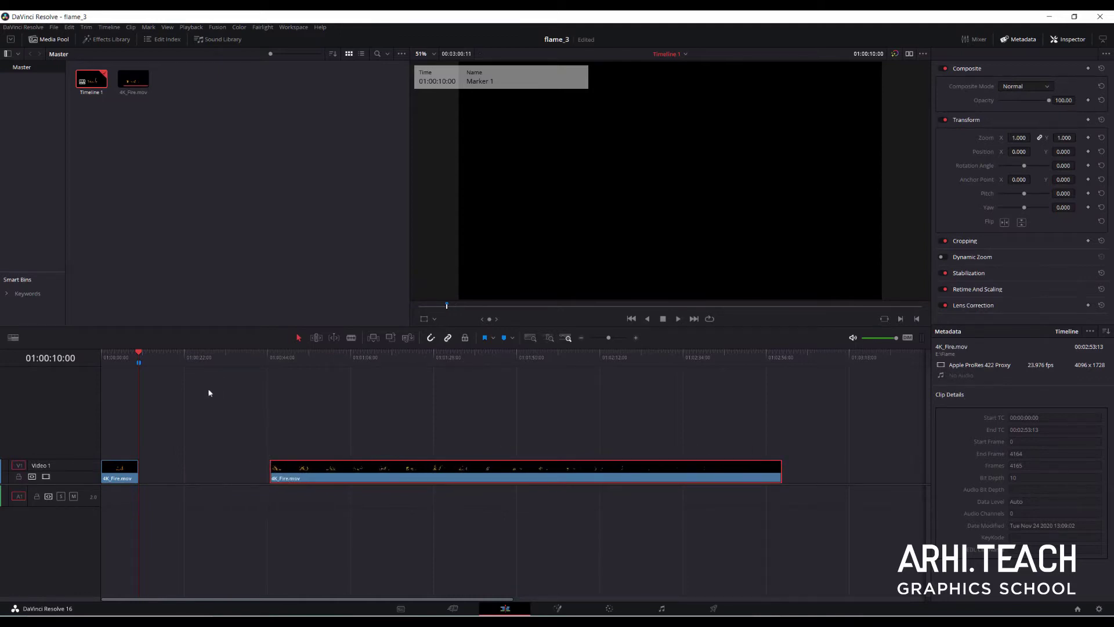
# Place the remainder at the start of Video 2, split it at the 10-second marker and move the rest to Video 3
pyautogui.moveTo(259, 458); pyautogui.dragTo(90, 432)
pyautogui.press('Home')
pyautogui.moveTo(102, 361); pyautogui.dragTo(138, 363)
pyautogui.hotkey('ctrl', 'b')
pyautogui.moveTo(191, 444); pyautogui.dragTo(153, 419)
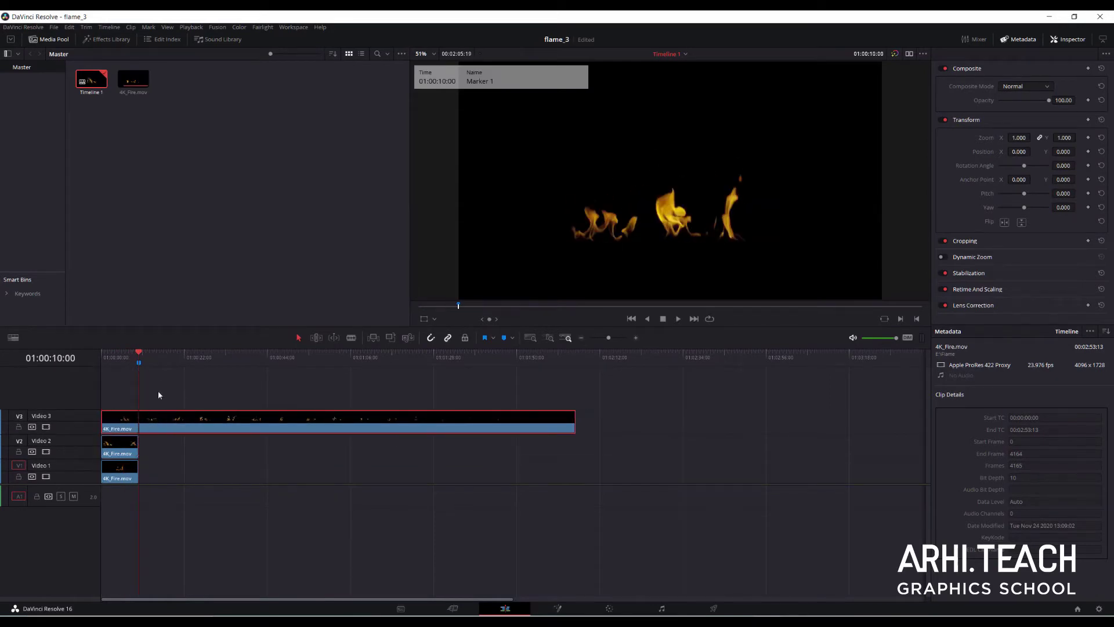
# Split the Video 3 clip at the 10-second marker, move its leftover far along the timeline, and space the upper-track segments out on Video 1
pyautogui.moveTo(138, 360)
pyautogui.mouseDown()
pyautogui.moveTo(102, 362)
pyautogui.moveTo(138, 372)
pyautogui.mouseUp()
pyautogui.hotkey('ctrl', 'b')
pyautogui.moveTo(281, 429); pyautogui.dragTo(980, 447)
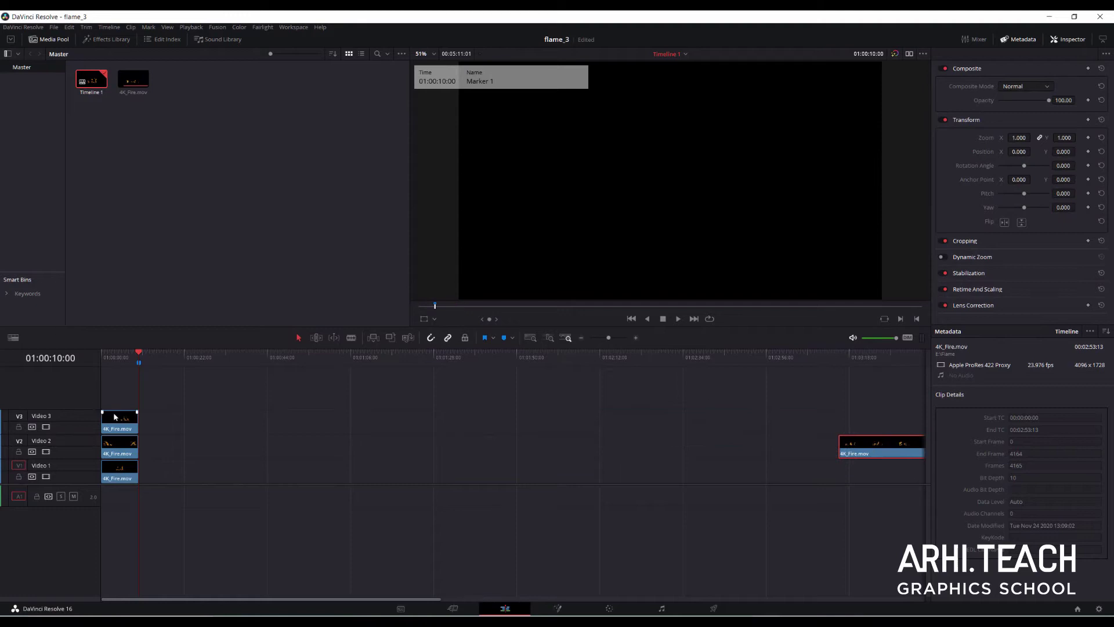
pyautogui.moveTo(114, 417); pyautogui.dragTo(389, 467)
pyautogui.moveTo(119, 459); pyautogui.dragTo(242, 482)
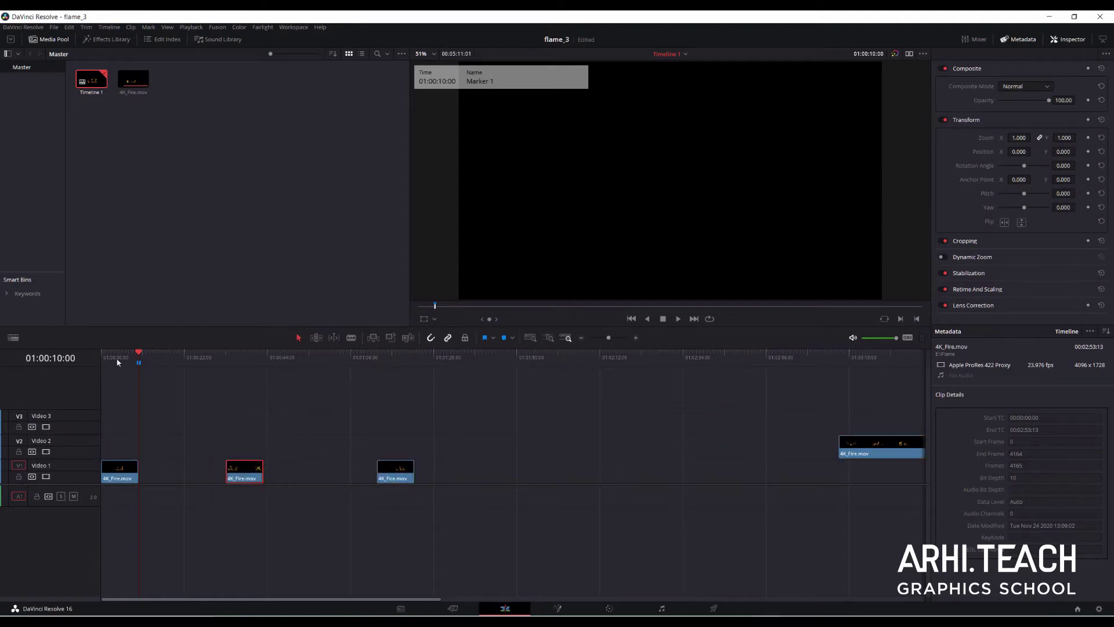
# Add a clip marker near the middle of the first 10-second fire segment, at 01:00:05:12
pyautogui.click(118, 361)
pyautogui.click(119, 464)
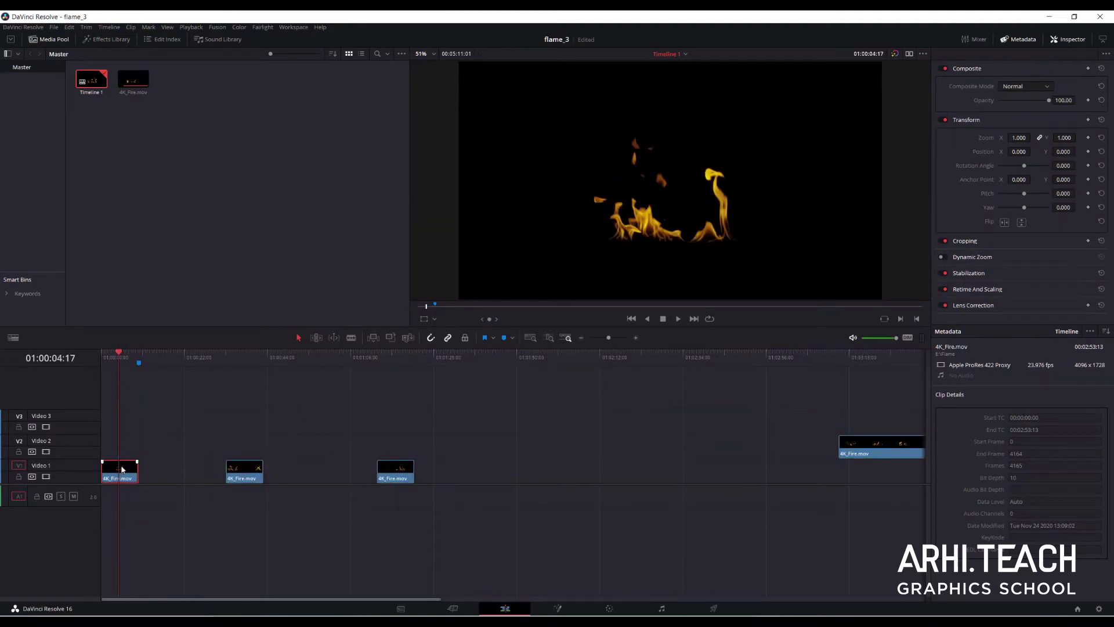
pyautogui.press('m')
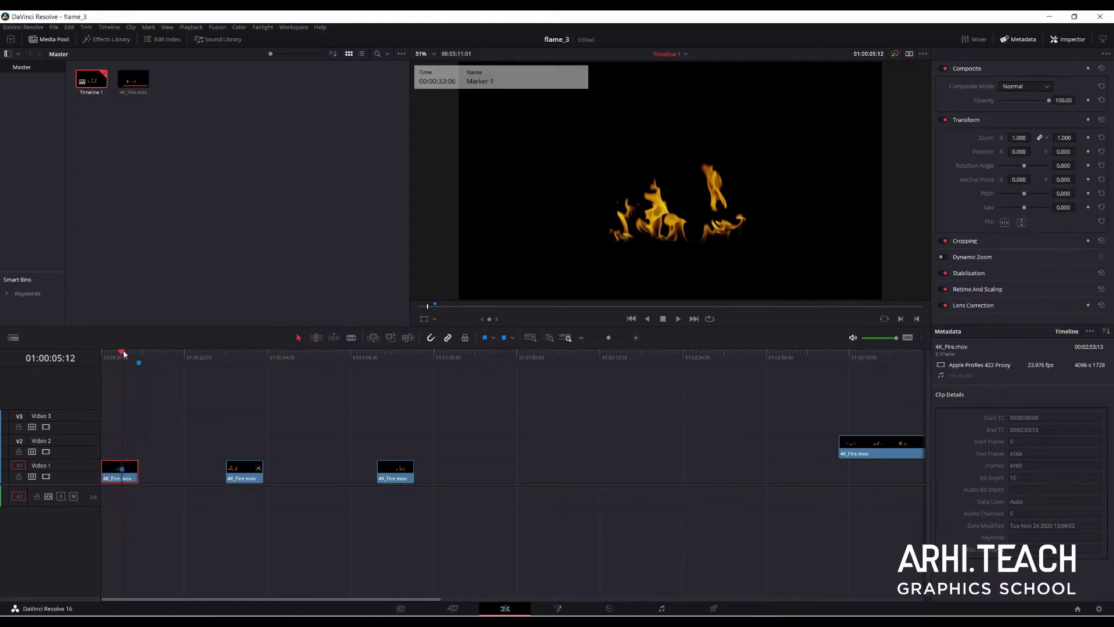
# Duplicate the marked fire segment and place the copy directly after the original on Video 1
pyautogui.scroll(6, 133, 476)
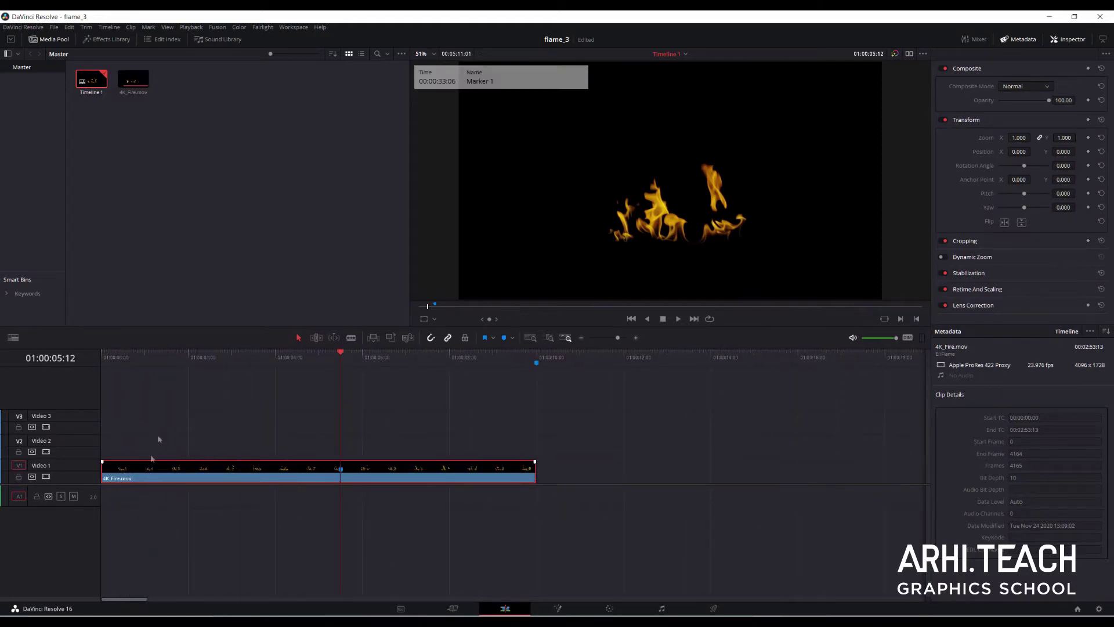
pyautogui.scroll(-2, 231, 474)
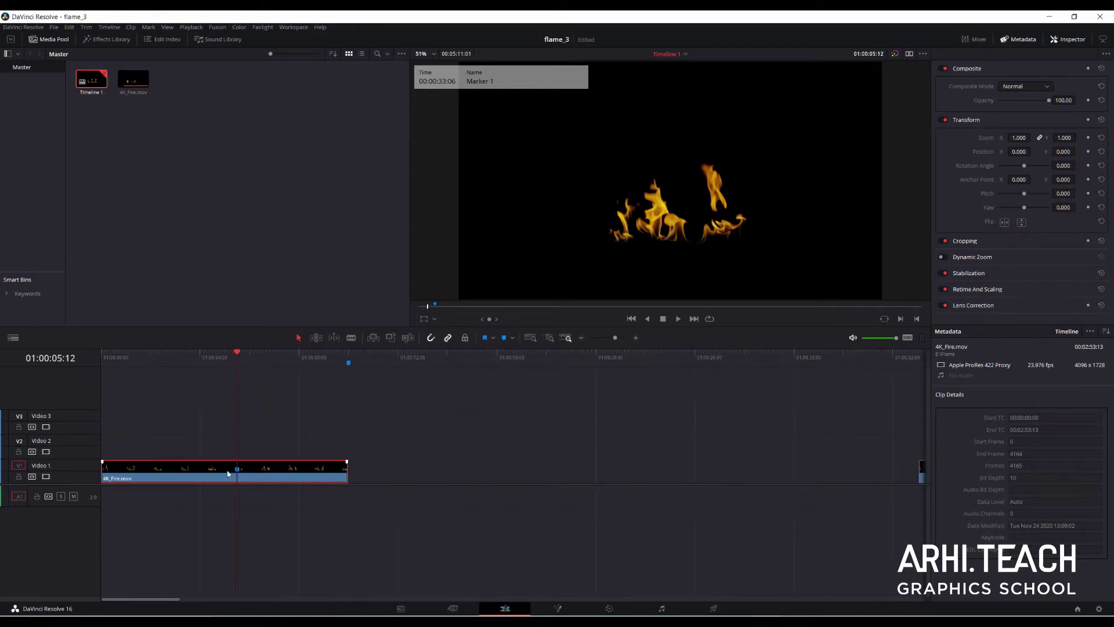
pyautogui.moveTo(186, 472); pyautogui.dragTo(429, 472)
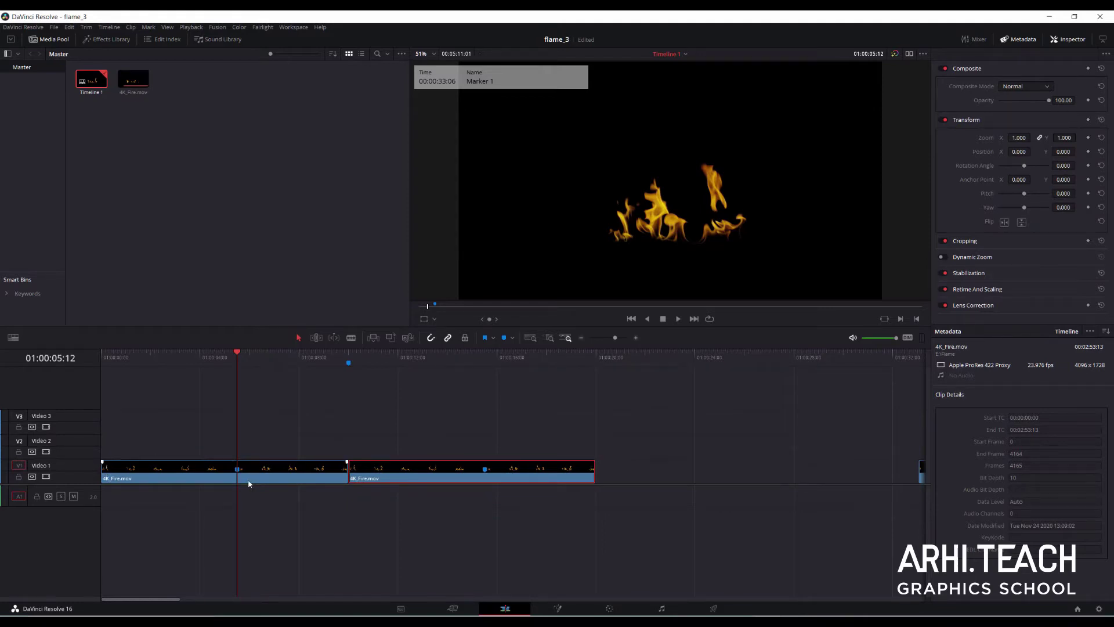
# Split both the original fire segment and its copy at their mid-clip markers
pyautogui.hotkey('ctrl', 'b')
pyautogui.moveTo(504, 355); pyautogui.dragTo(484, 356)
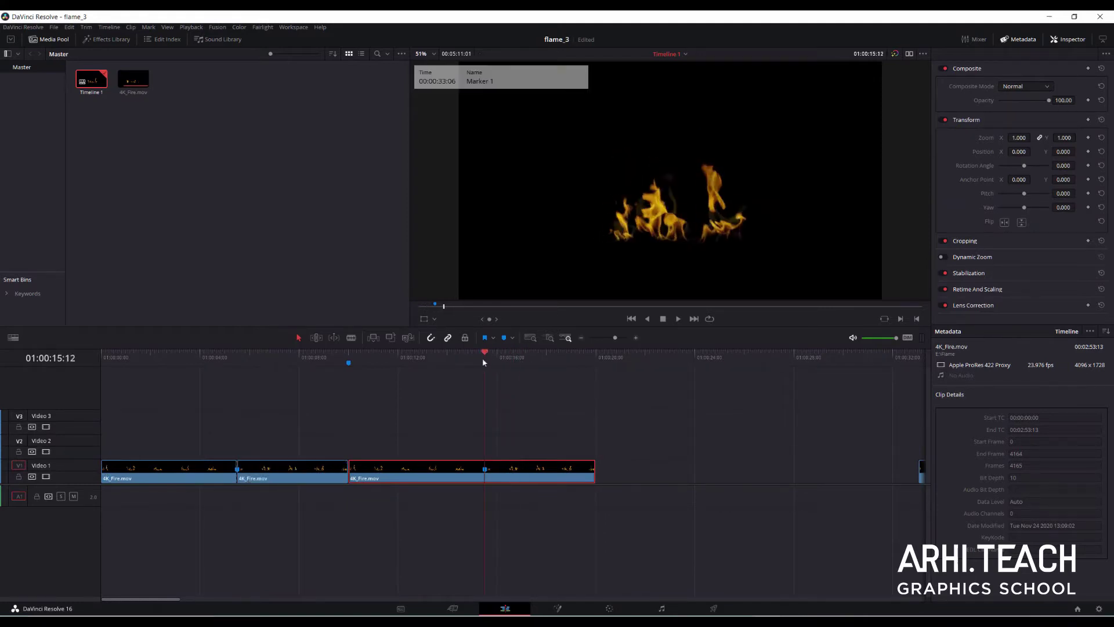
pyautogui.hotkey('ctrl', 'b')
# Delete the first part of the original and the last part of the copy, and move the two remaining pieces to the timeline start
pyautogui.click(539, 470)
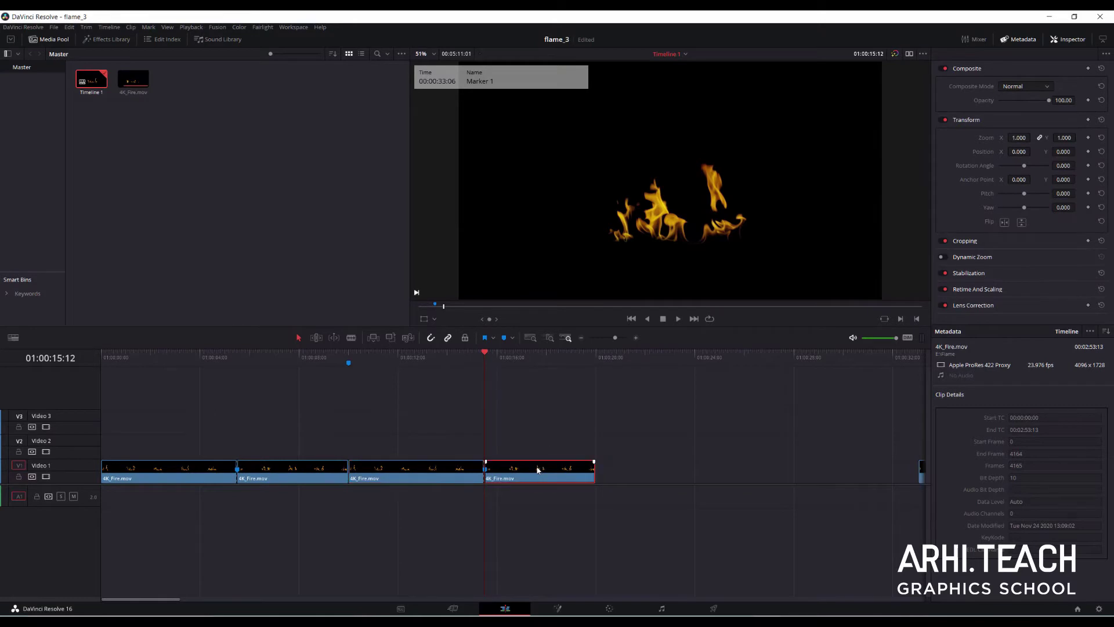
pyautogui.press('BackSpace')
pyautogui.click(229, 467)
pyautogui.press('BackSpace')
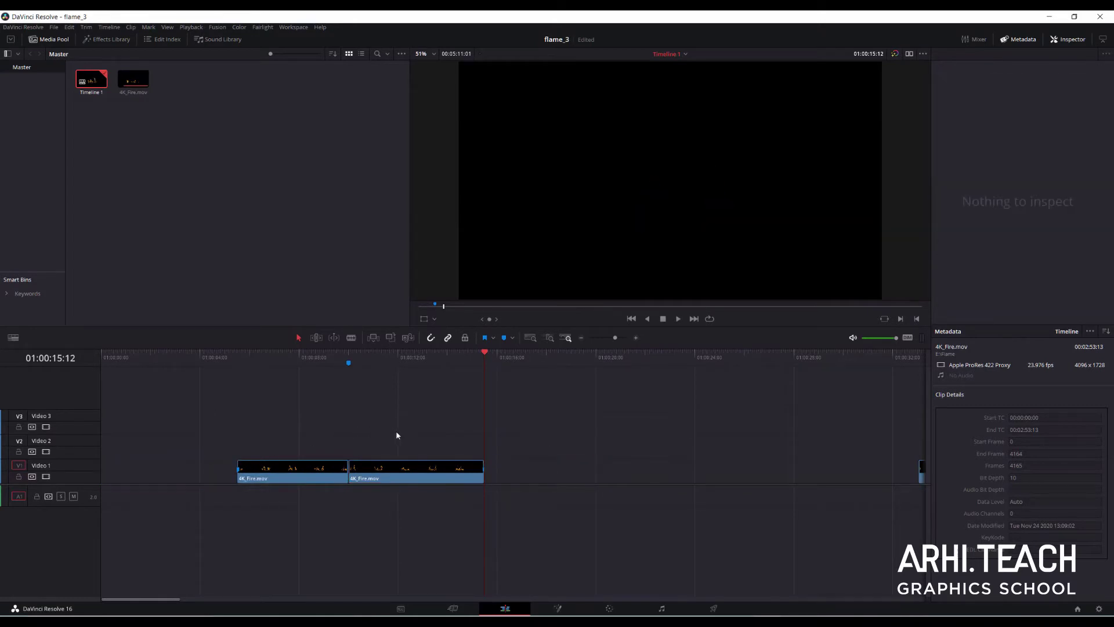
pyautogui.moveTo(396, 435); pyautogui.dragTo(224, 472)
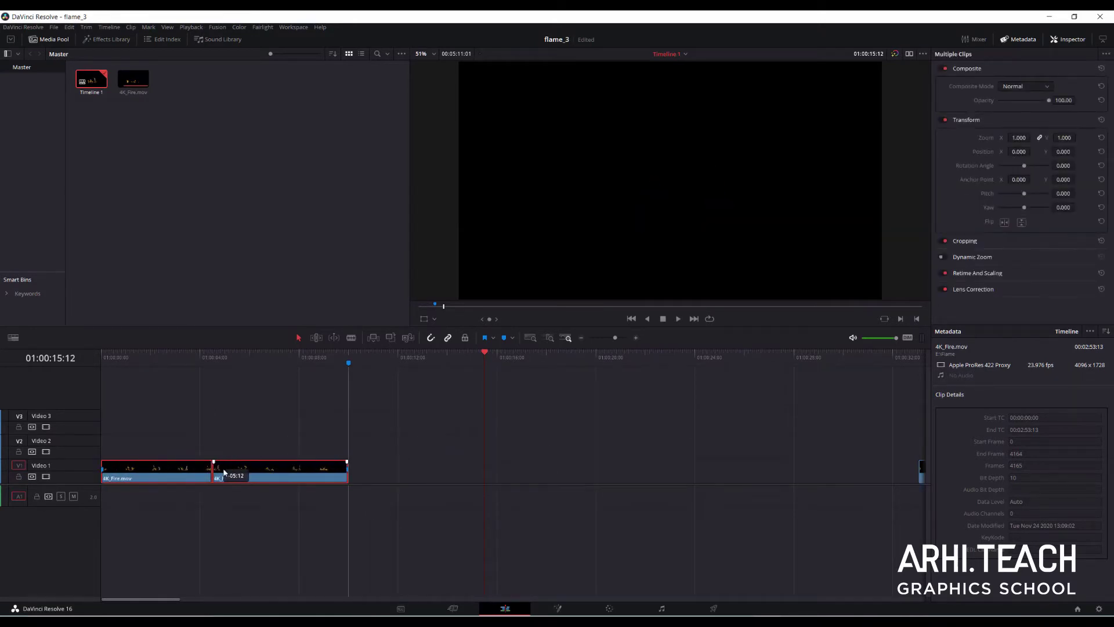
# Roll the cut between the two fire pieces slightly later and add a Cross Dissolve over it, extending the transition's duration
pyautogui.click(344, 363)
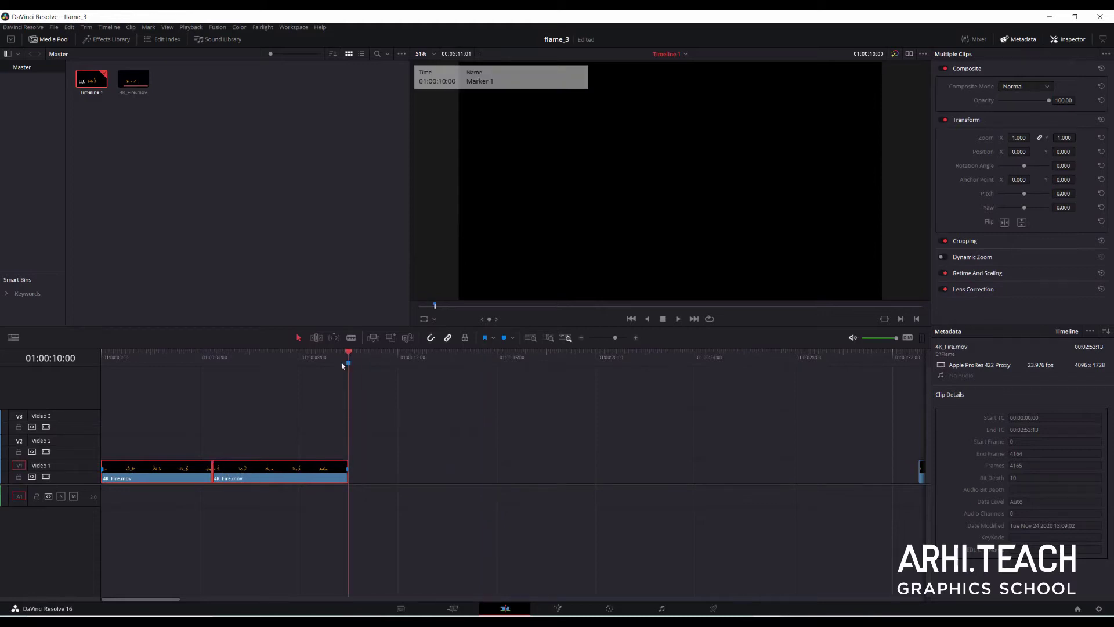
pyautogui.moveTo(211, 472)
pyautogui.mouseDown()
pyautogui.moveTo(263, 472)
pyautogui.moveTo(195, 471)
pyautogui.moveTo(232, 471)
pyautogui.mouseUp()
pyautogui.click(106, 39)
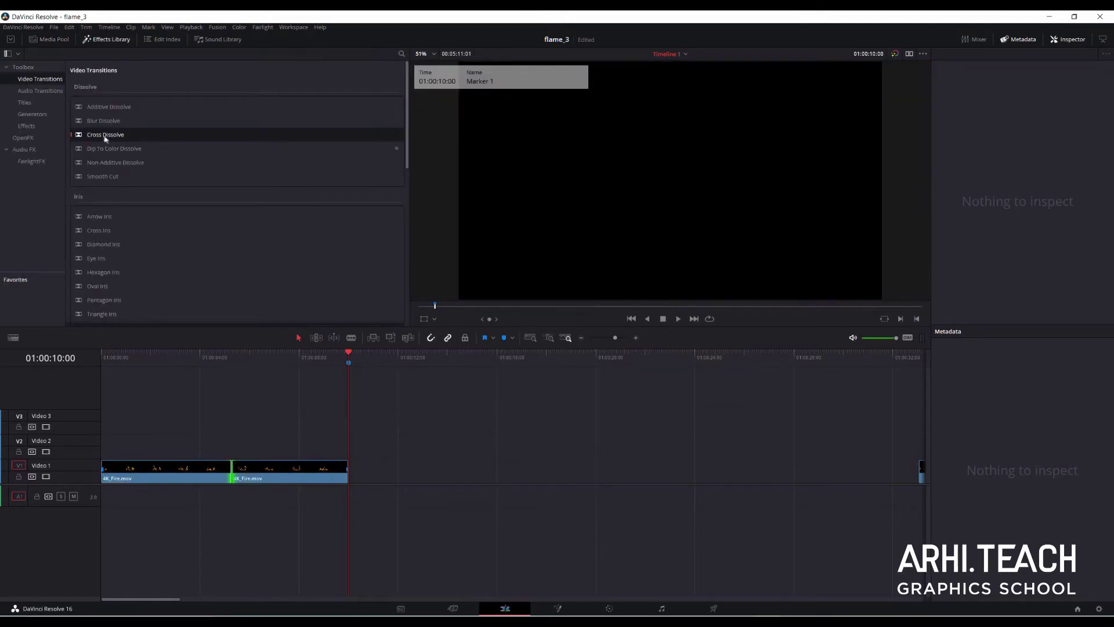
pyautogui.moveTo(105, 136); pyautogui.dragTo(217, 482)
pyautogui.moveTo(243, 465); pyautogui.dragTo(248, 464)
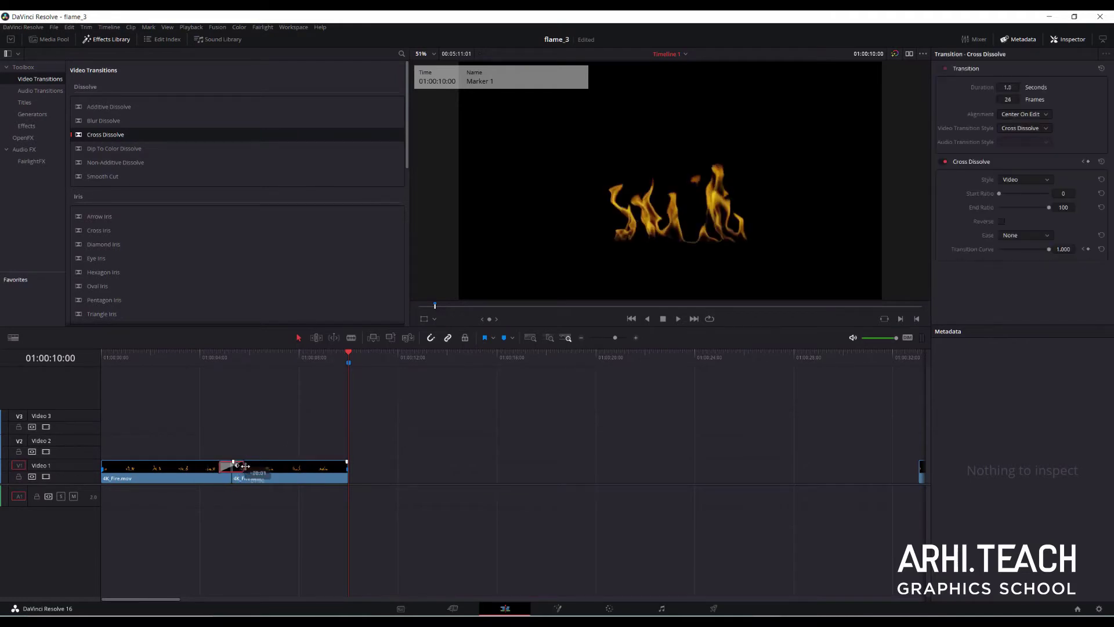
# Play the timeline repeatedly from just before the Cross Dissolve to examine how the two fire pieces blend
pyautogui.moveTo(264, 360); pyautogui.dragTo(194, 363)
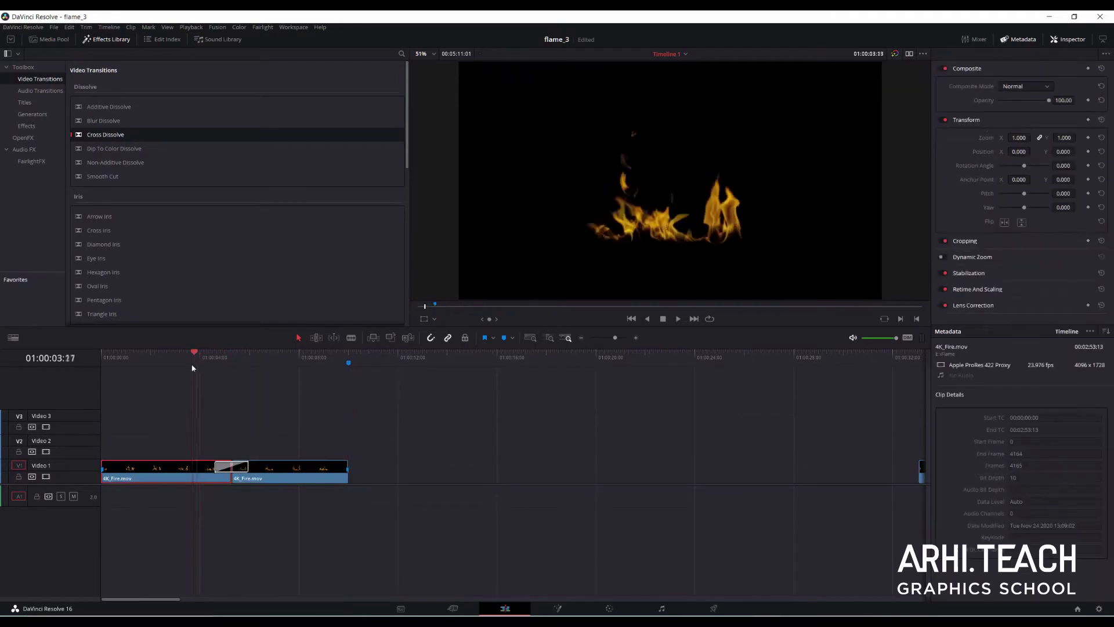
pyautogui.press('space')
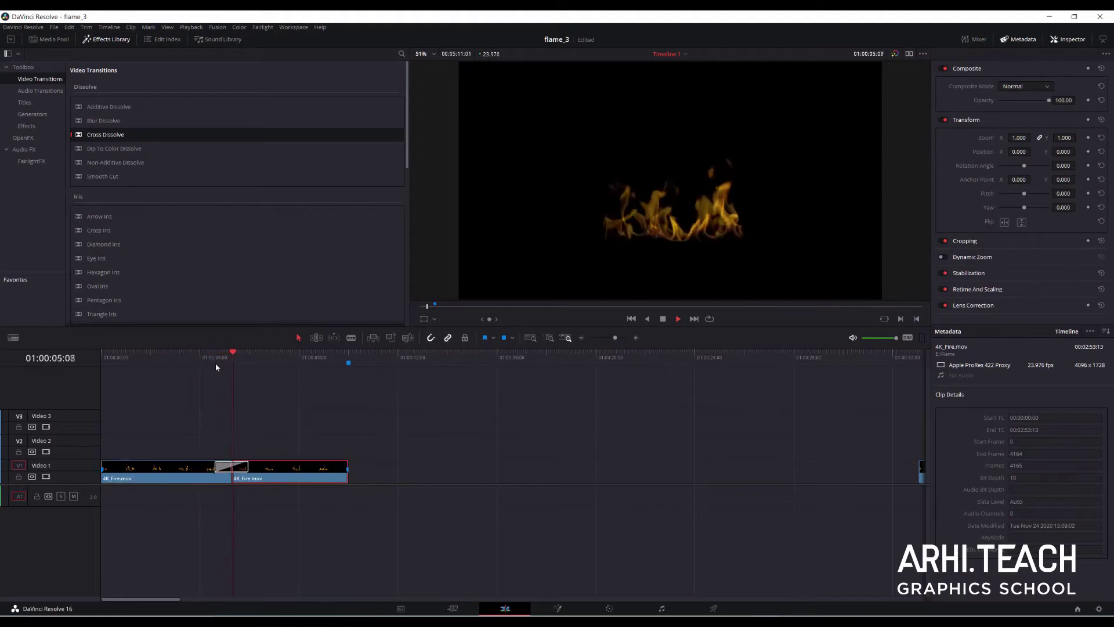
pyautogui.click(198, 358)
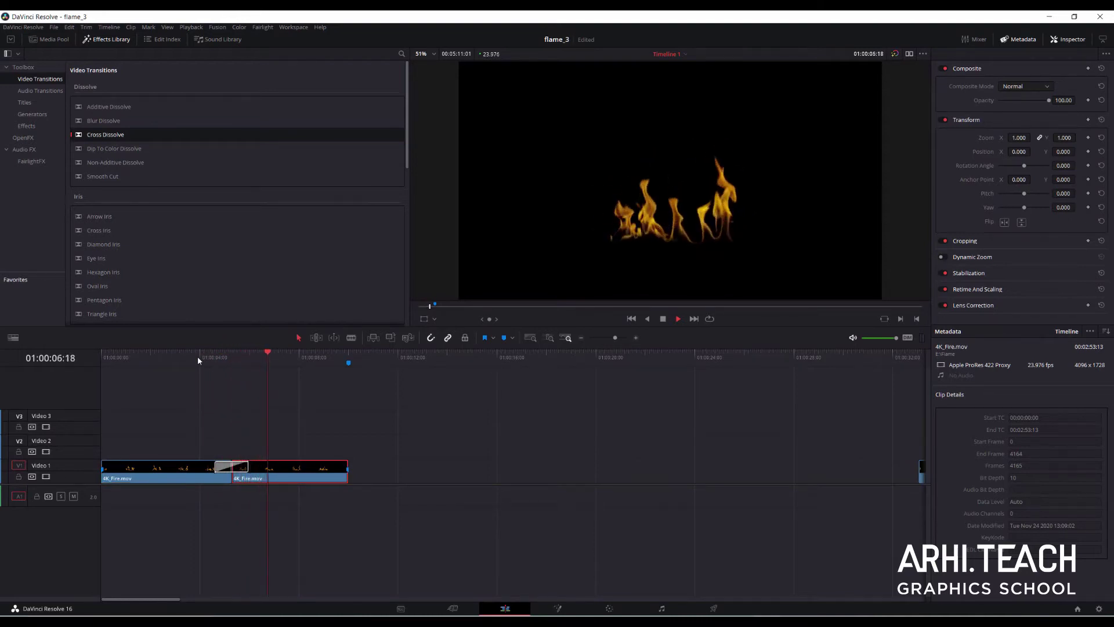
pyautogui.click(197, 357)
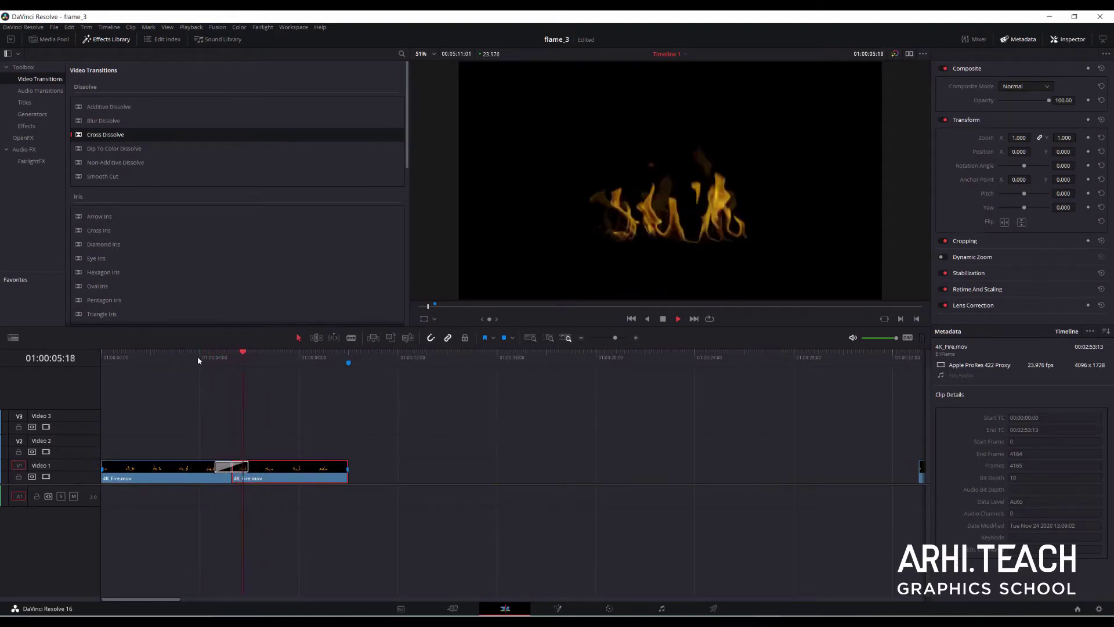
pyautogui.click(197, 356)
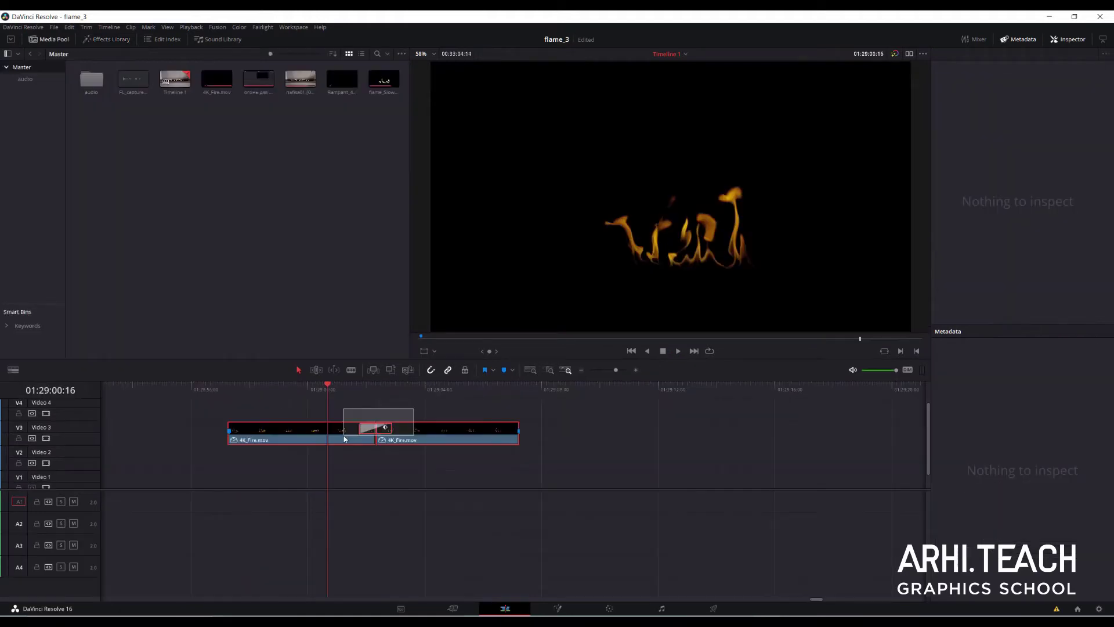
# Duplicate the looped fire pieces with their transition directly after the originals on Video 3 and scrub to just before the seam
pyautogui.click(341, 435)
pyautogui.moveTo(348, 427); pyautogui.dragTo(631, 435)
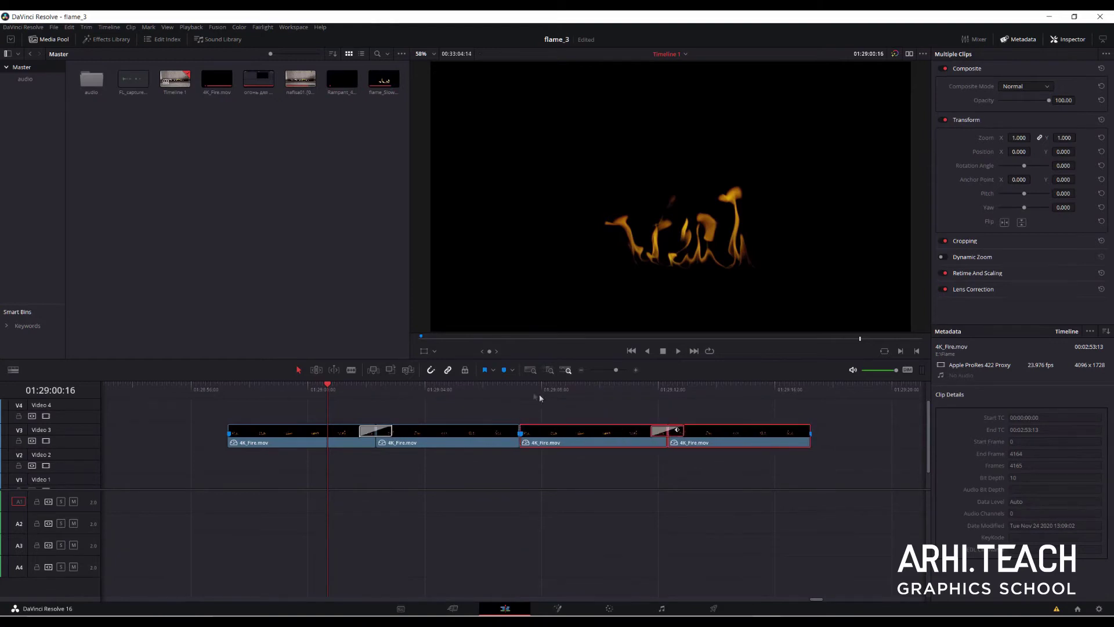
pyautogui.moveTo(517, 388); pyautogui.dragTo(491, 397)
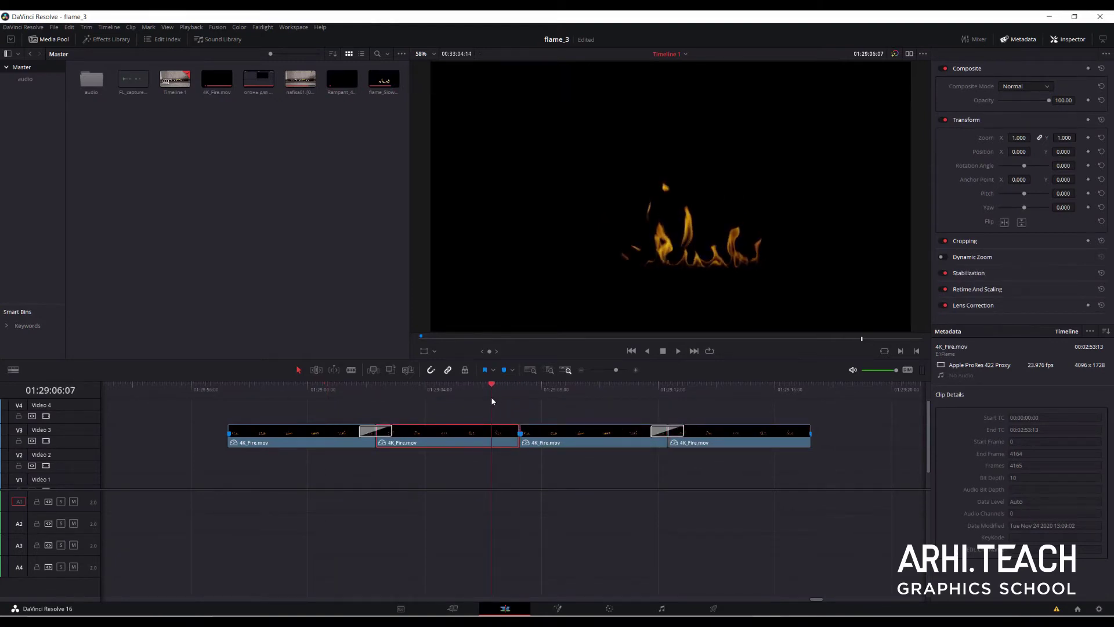
# Play across the seam between the loop and its copy, and delete the duplicated fire pieces with their transition
pyautogui.press('space')
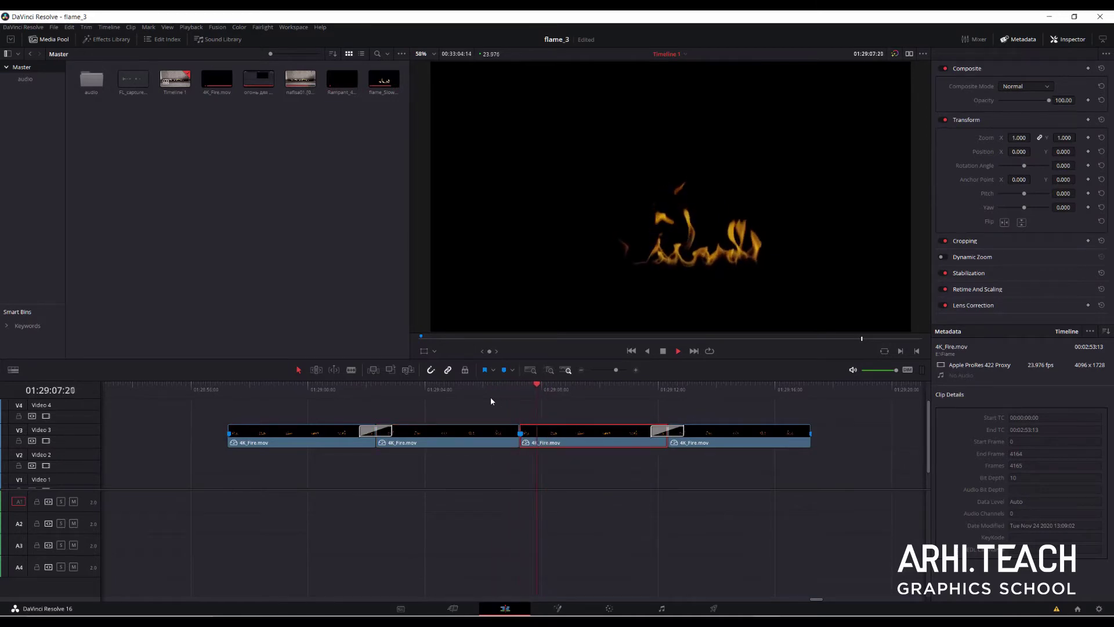
pyautogui.press('space')
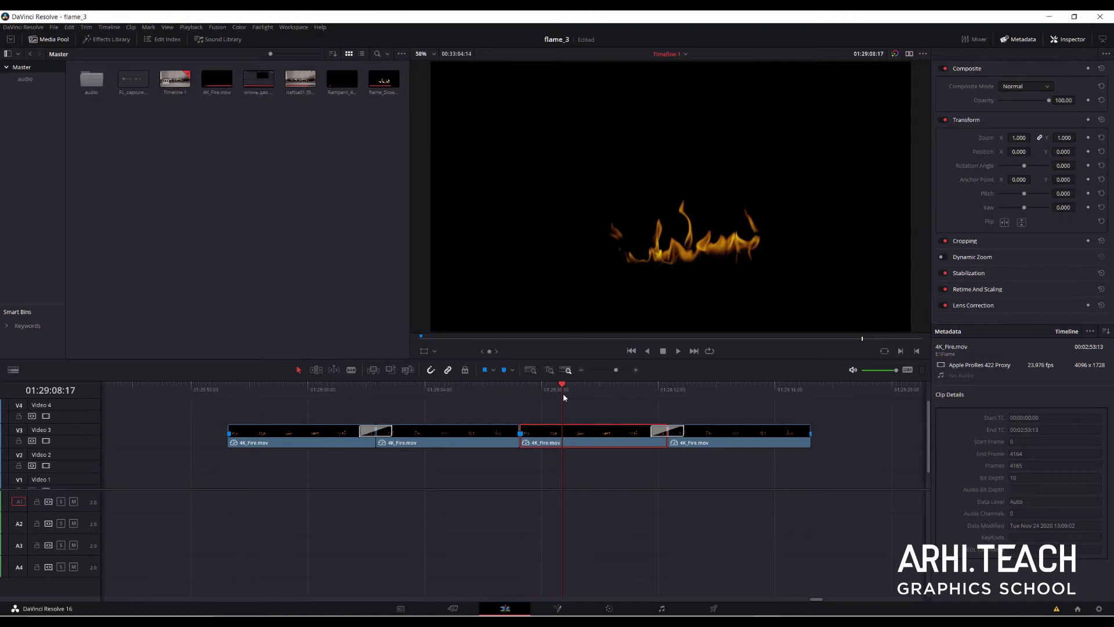
pyautogui.moveTo(741, 407); pyautogui.dragTo(637, 442)
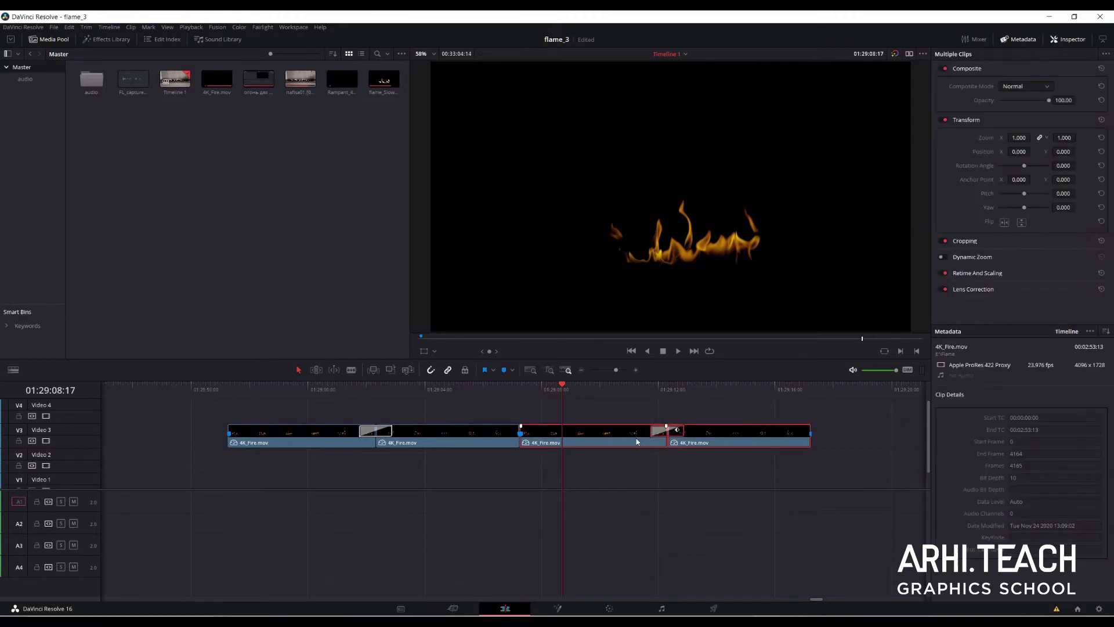
pyautogui.press('Delete')
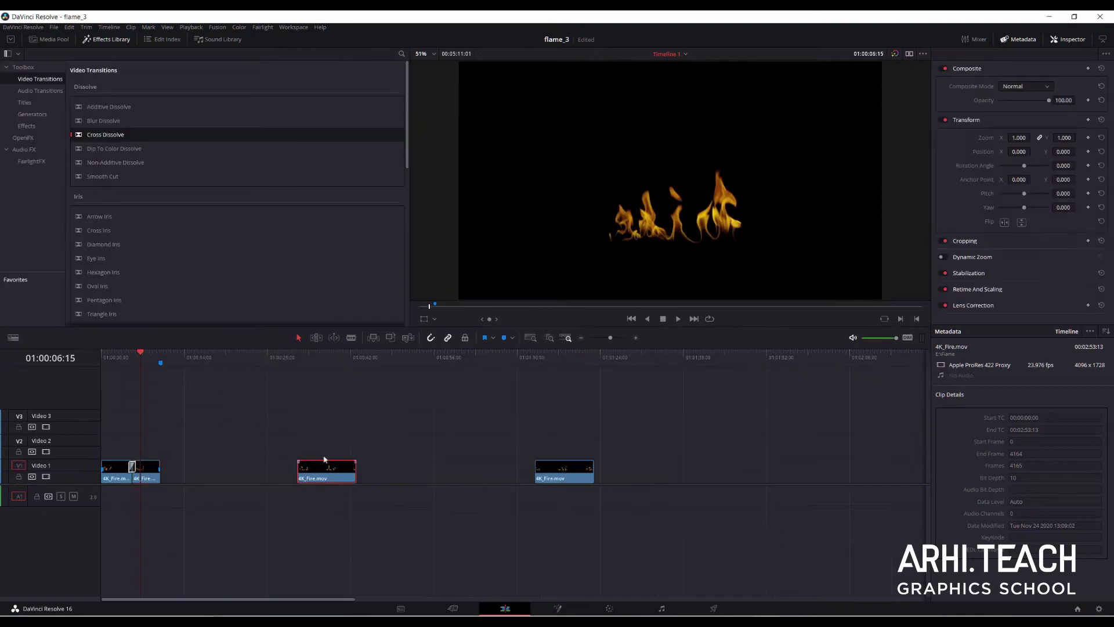
# Build loops from the other two fire segments by swapping their halves and adding Cross Dissolves, and line up all three loops on Video 1
pyautogui.moveTo(294, 357); pyautogui.dragTo(326, 369)
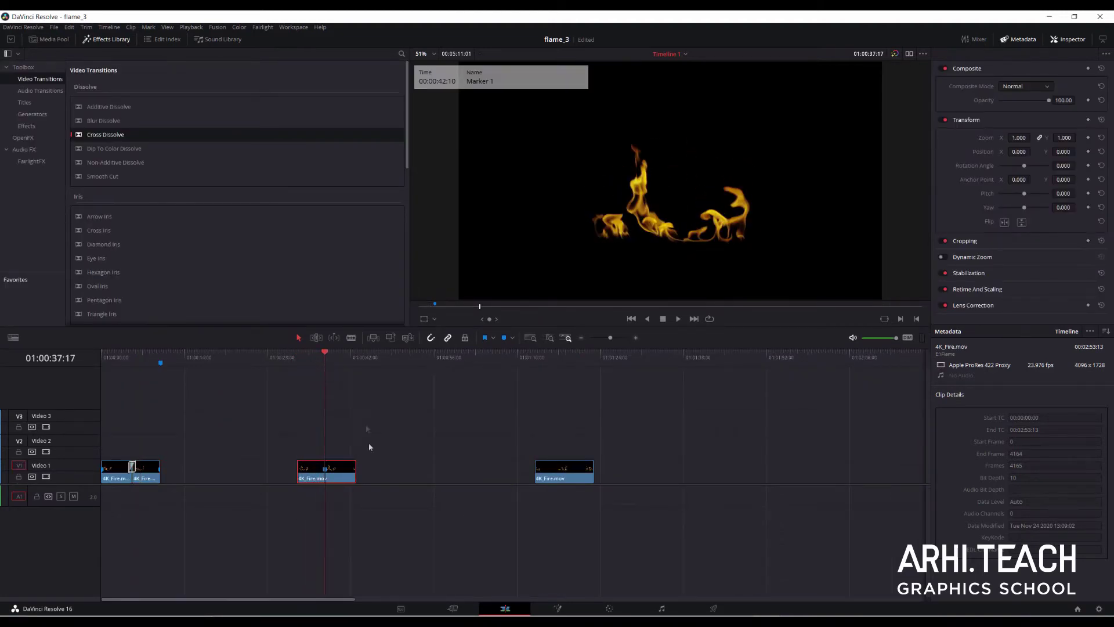
pyautogui.moveTo(342, 470); pyautogui.dragTo(401, 470)
pyautogui.moveTo(328, 469); pyautogui.dragTo(164, 458)
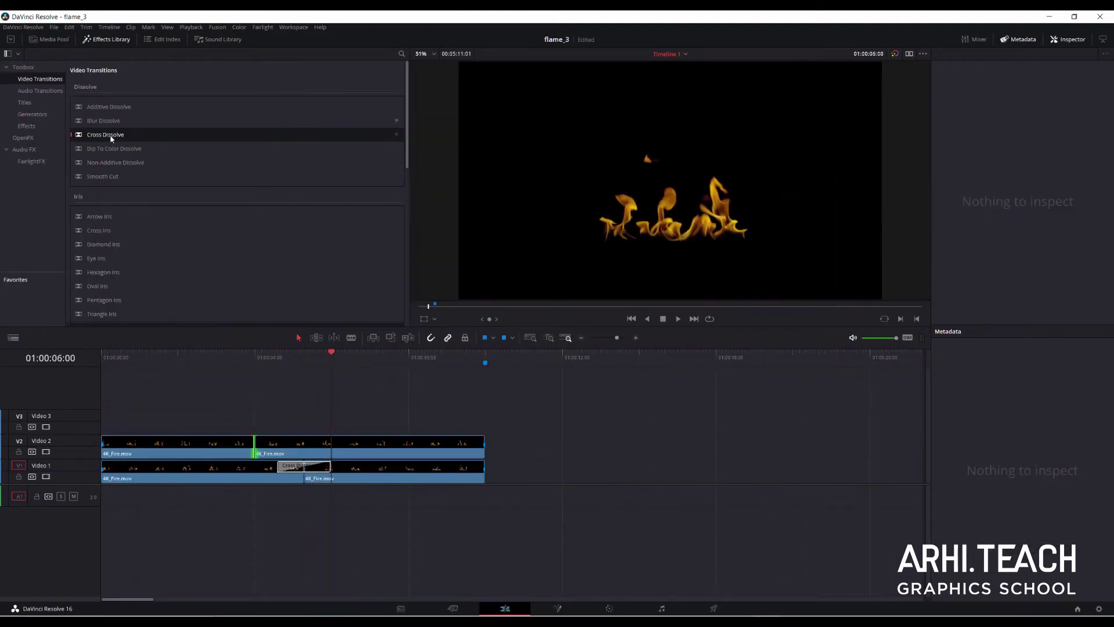
pyautogui.moveTo(324, 393); pyautogui.dragTo(203, 448)
pyautogui.moveTo(729, 414); pyautogui.dragTo(616, 455)
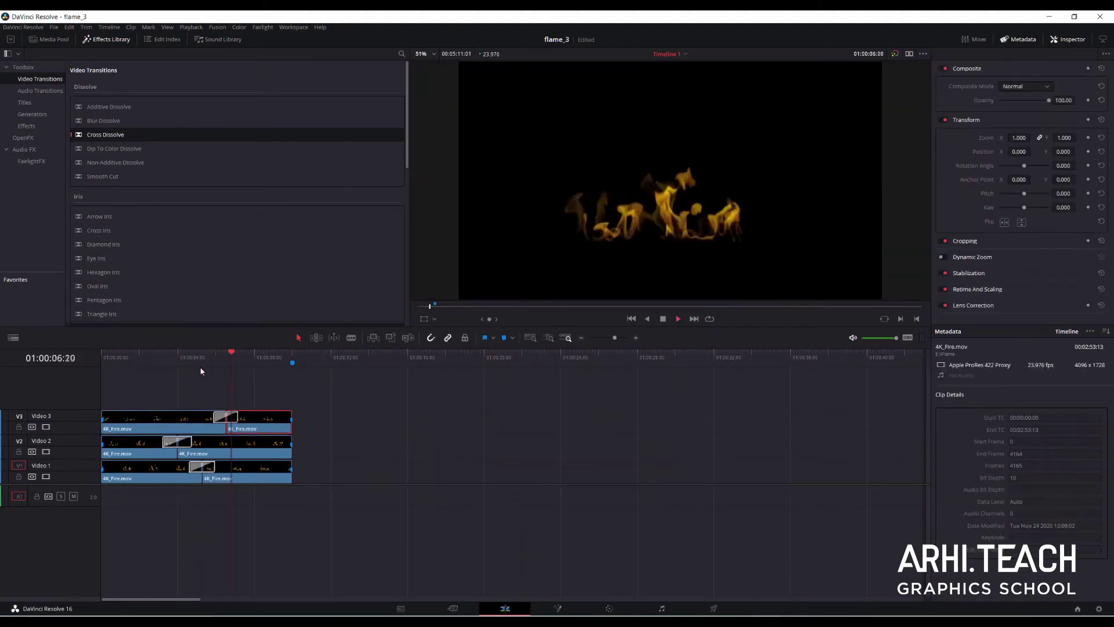
pyautogui.moveTo(587, 473); pyautogui.dragTo(445, 473)
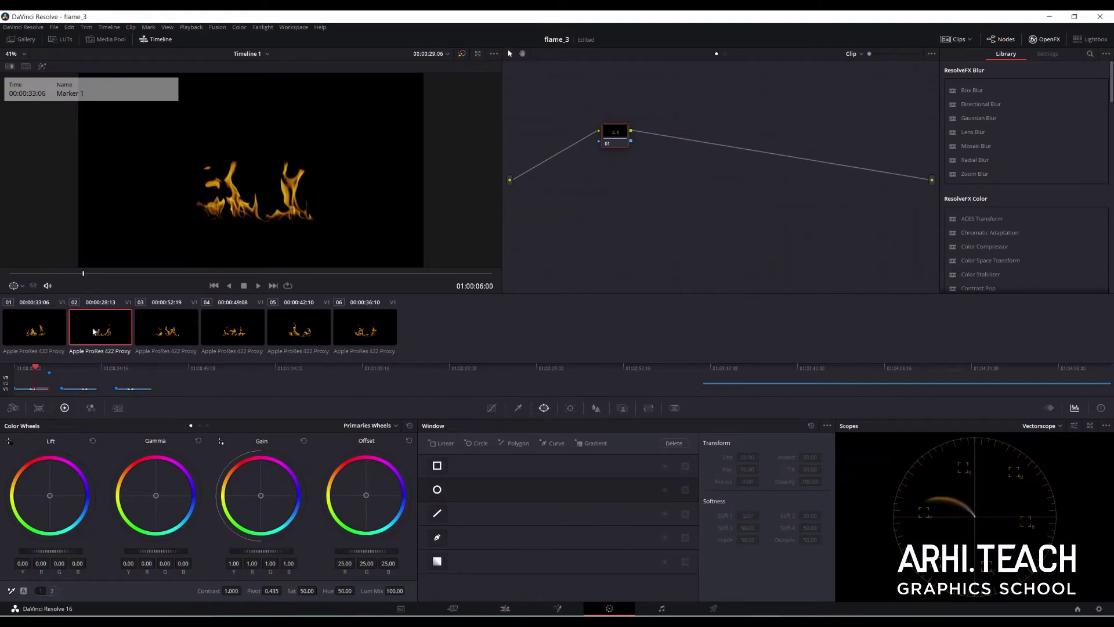
# Look through the fire clips for color grading, select the first one and add a second serial node to it
pyautogui.click(23, 354)
pyautogui.click(165, 335)
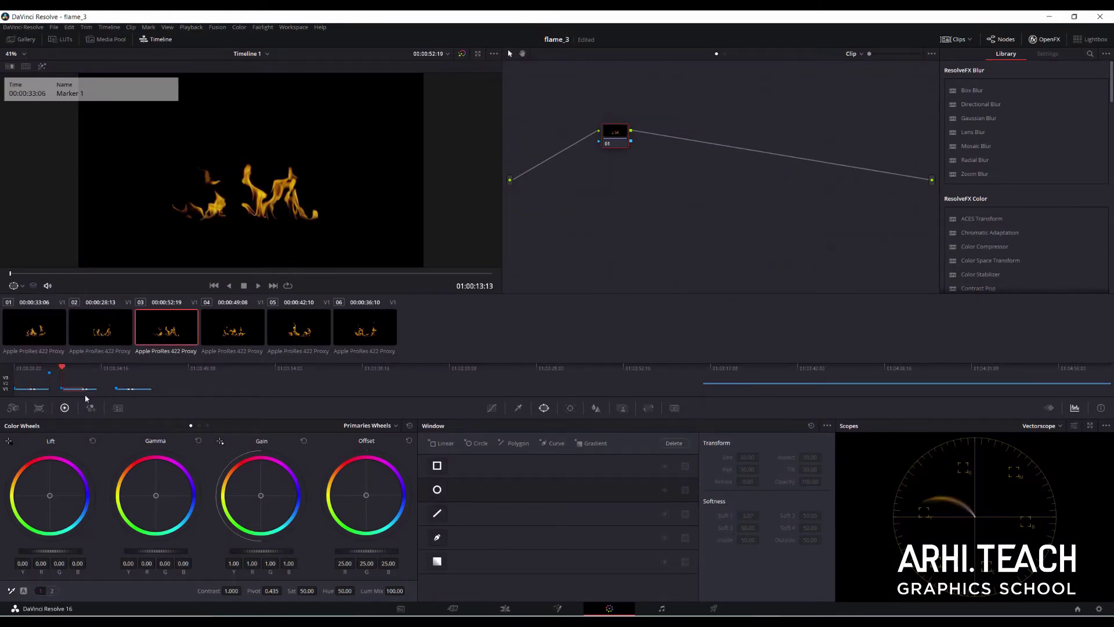
pyautogui.click(212, 332)
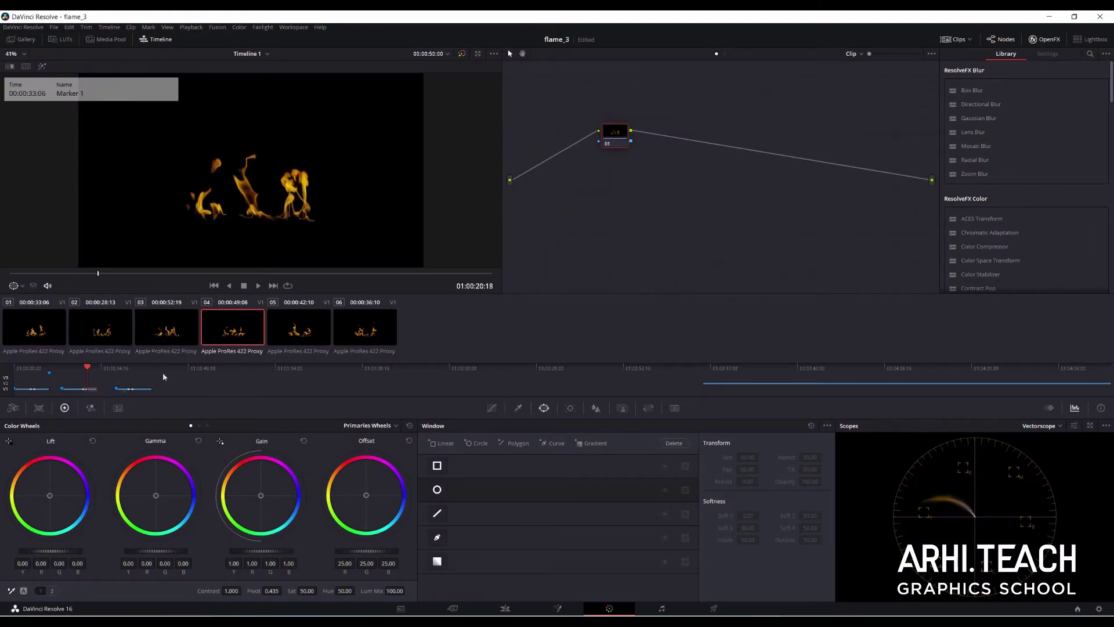
pyautogui.click(282, 325)
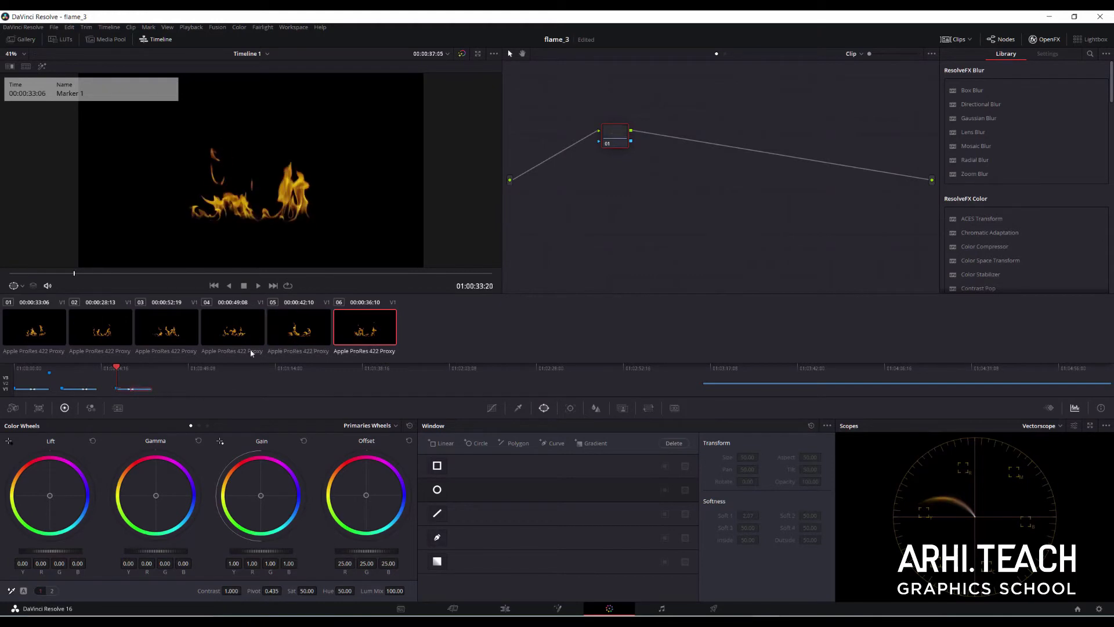
pyautogui.click(38, 334)
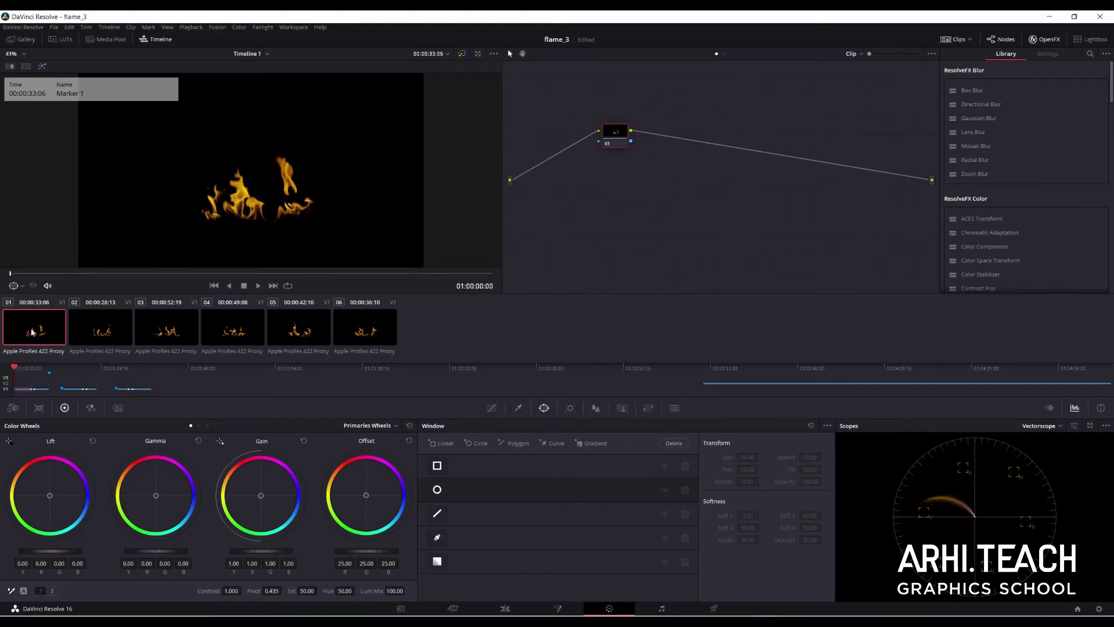
pyautogui.moveTo(618, 134); pyautogui.dragTo(631, 155)
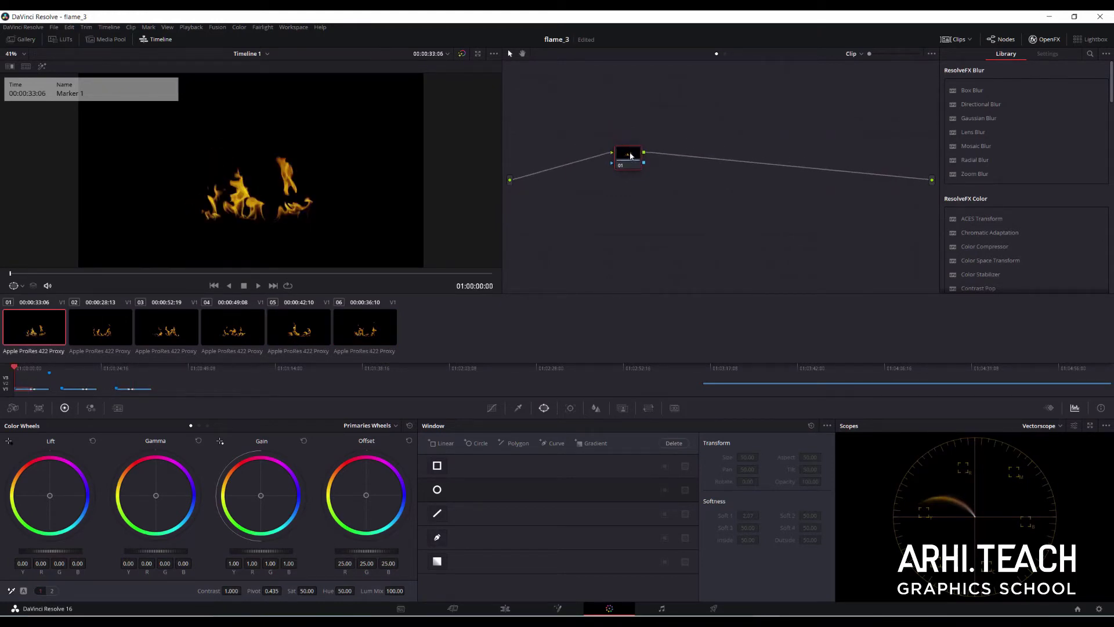
pyautogui.hotkey('alt', 's')
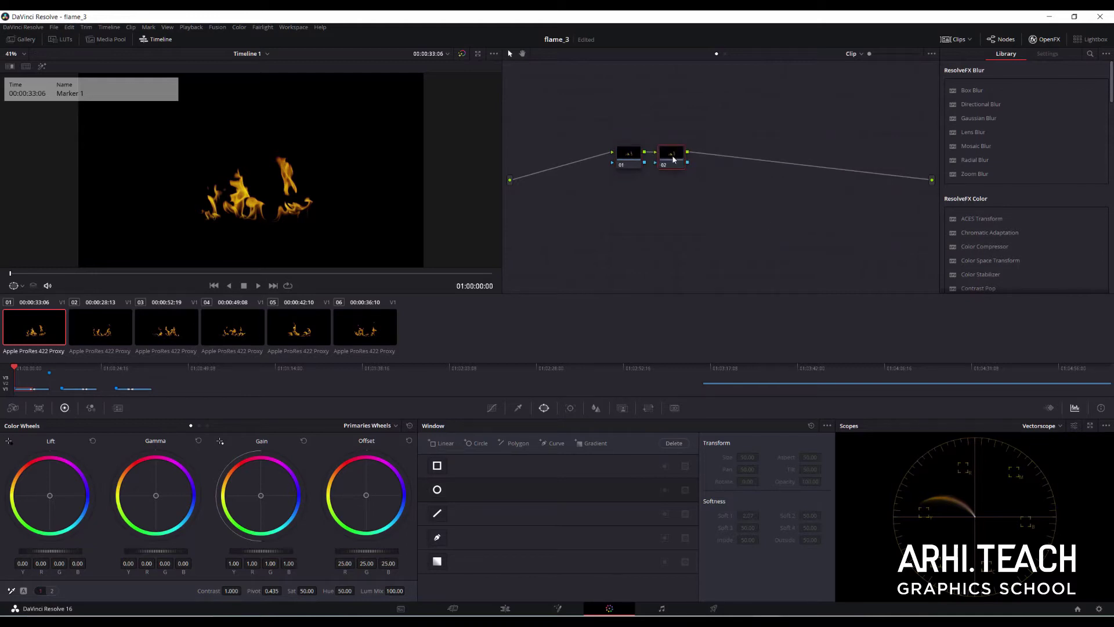
pyautogui.moveTo(671, 158); pyautogui.dragTo(686, 162)
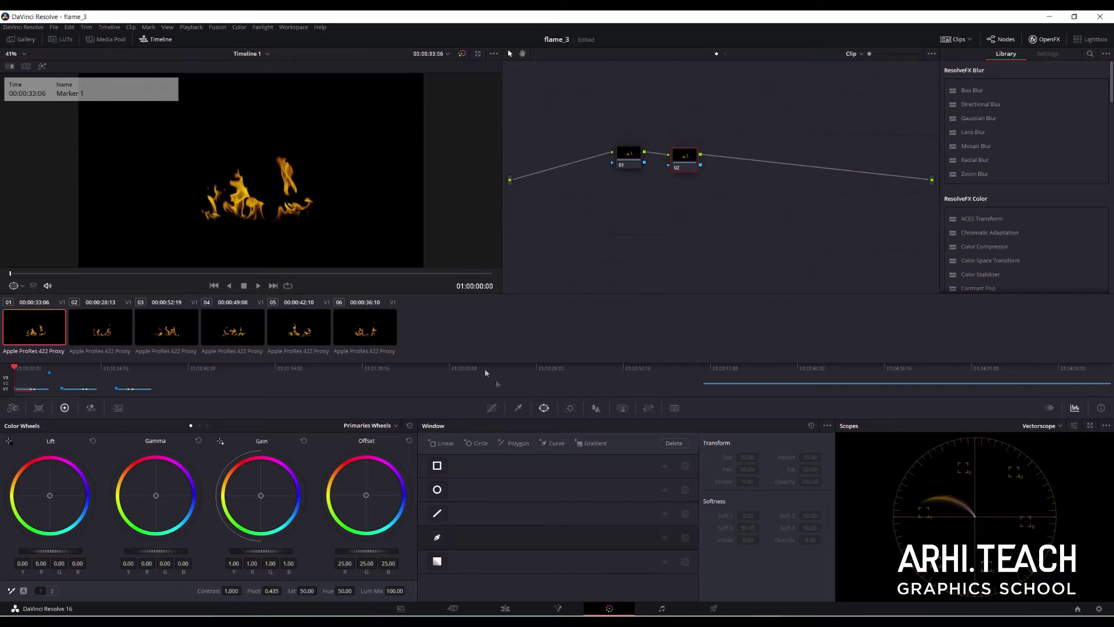
# Draw a closed curve window around the base of the flames on the second node, with a wavy upper edge
pyautogui.click(552, 443)
pyautogui.click(182, 229)
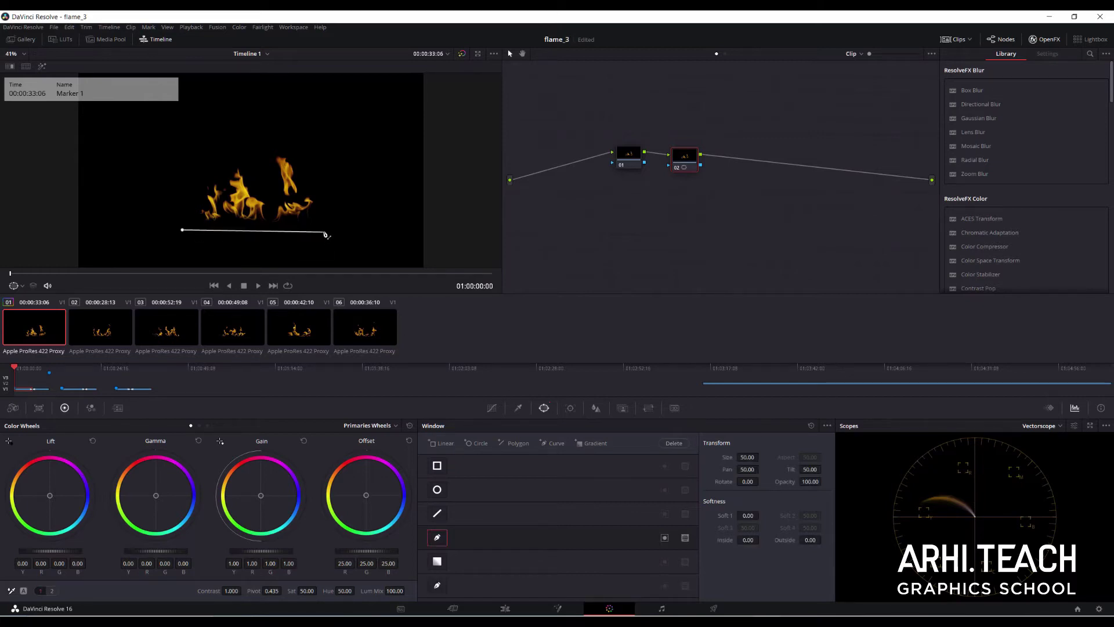
pyautogui.click(332, 231)
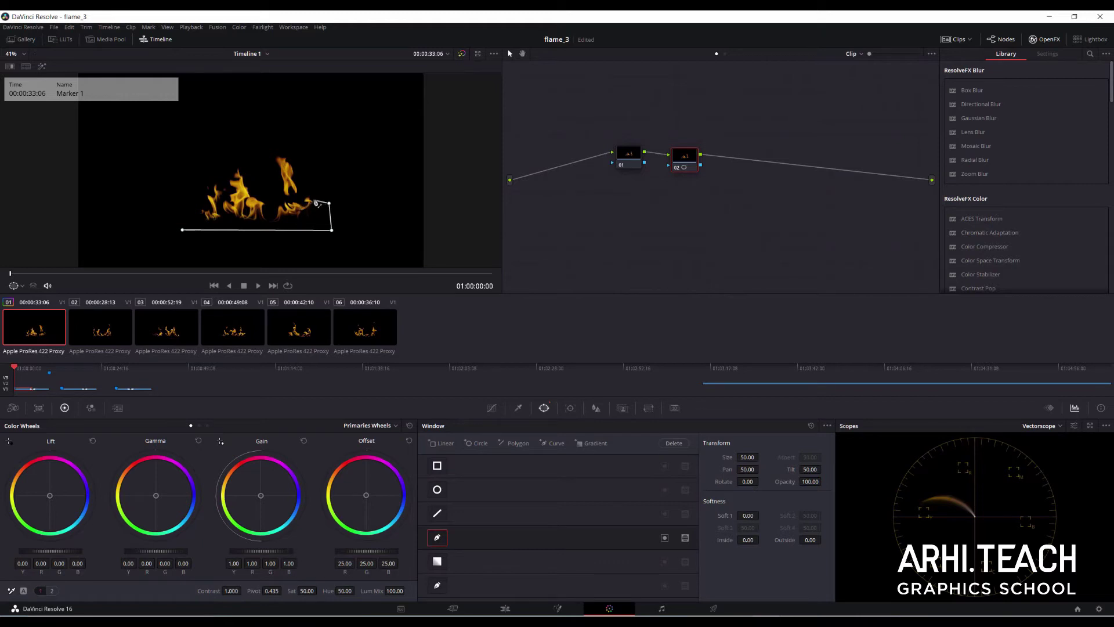
pyautogui.moveTo(314, 201); pyautogui.dragTo(306, 210)
pyautogui.moveTo(231, 207); pyautogui.dragTo(226, 203)
pyautogui.moveTo(217, 206); pyautogui.dragTo(213, 209)
pyautogui.moveTo(206, 212); pyautogui.dragTo(189, 203)
pyautogui.moveTo(184, 204); pyautogui.dragTo(180, 207)
pyautogui.moveTo(178, 214); pyautogui.dragTo(178, 219)
pyautogui.click(182, 229)
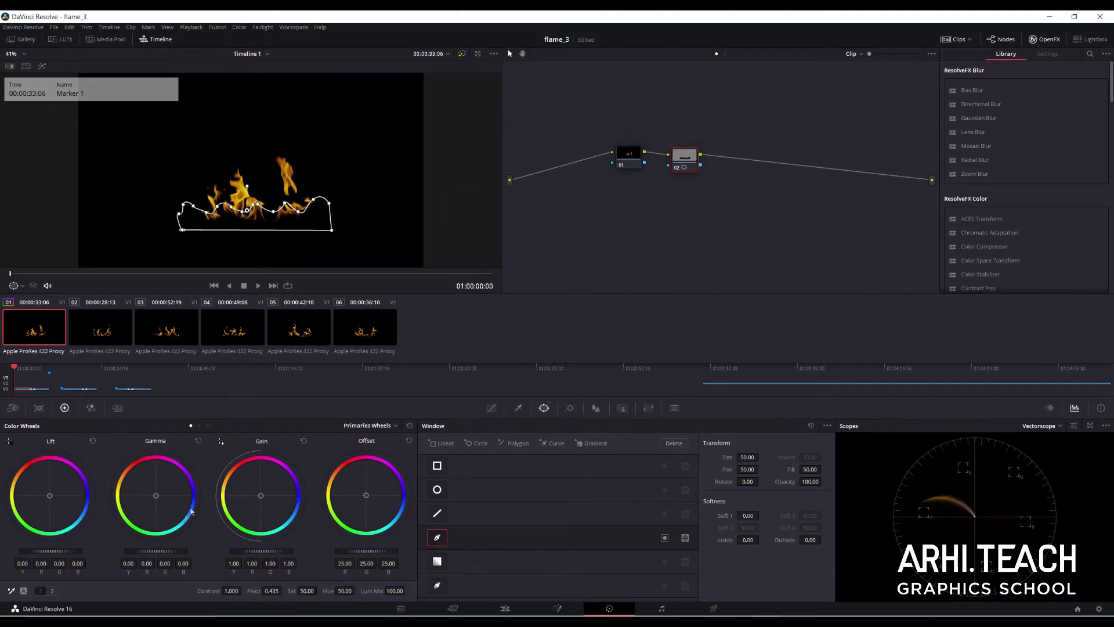
# Tint the flame base blue with Gamma at green -0.17 and blue 1.00, and add a third serial node
pyautogui.moveTo(162, 500); pyautogui.dragTo(191, 515)
pyautogui.hotkey('alt', 's')
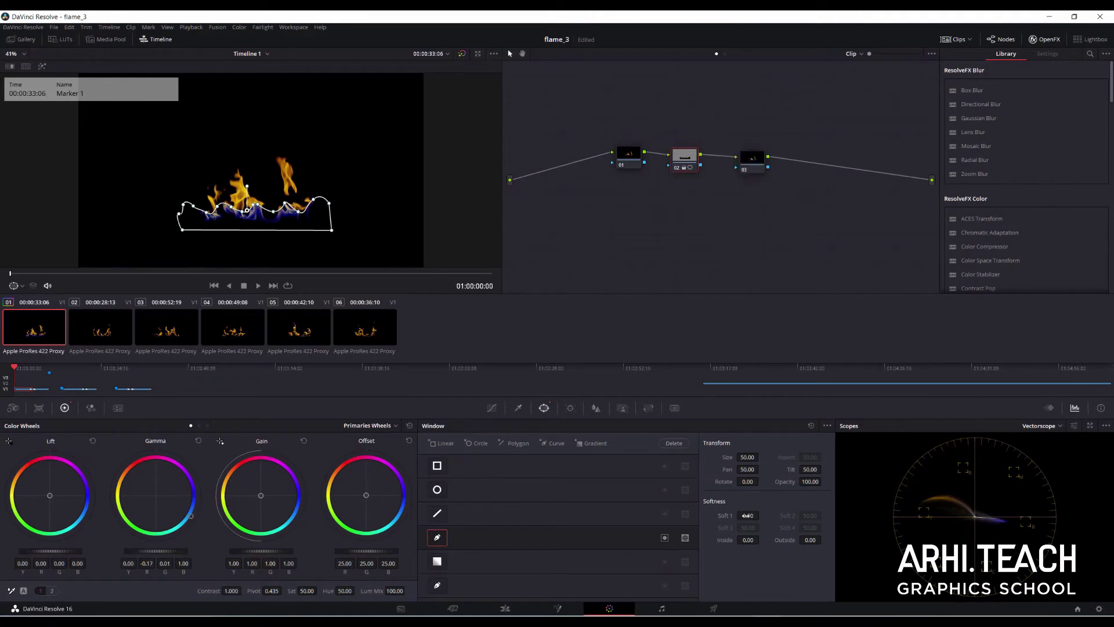
pyautogui.moveTo(744, 541); pyautogui.dragTo(818, 541)
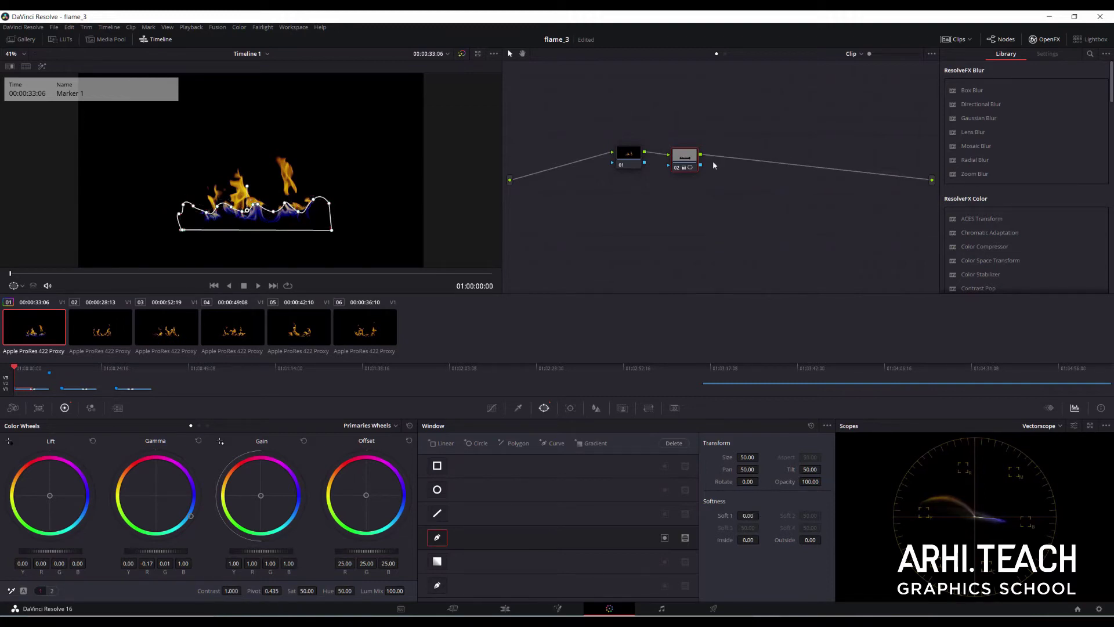
pyautogui.hotkey('alt', 's')
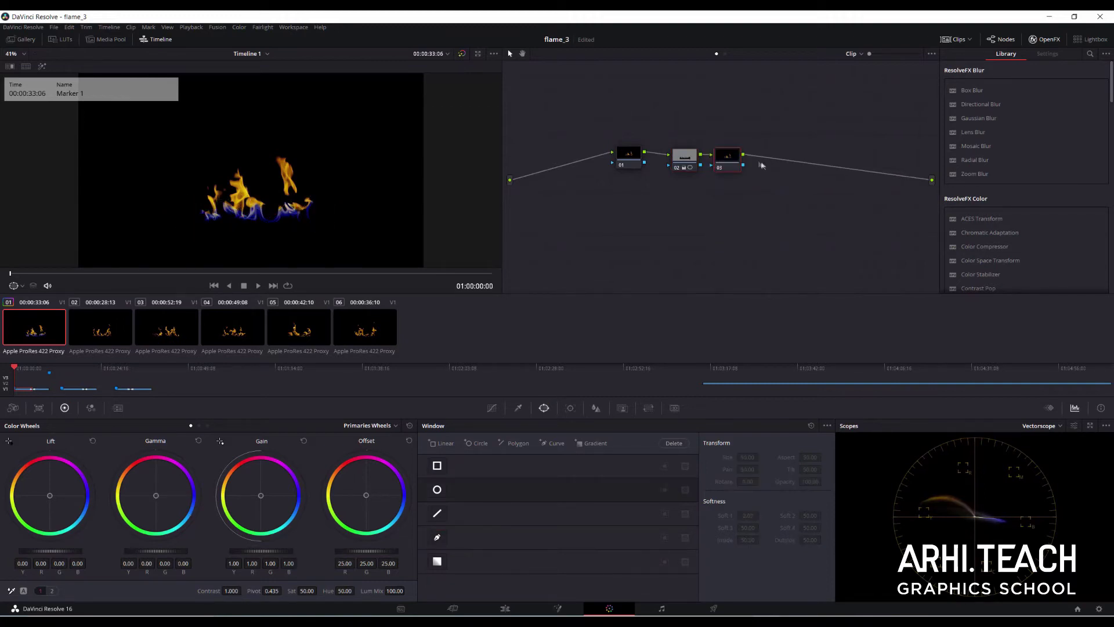
pyautogui.hotkey('ctrl', 'z')
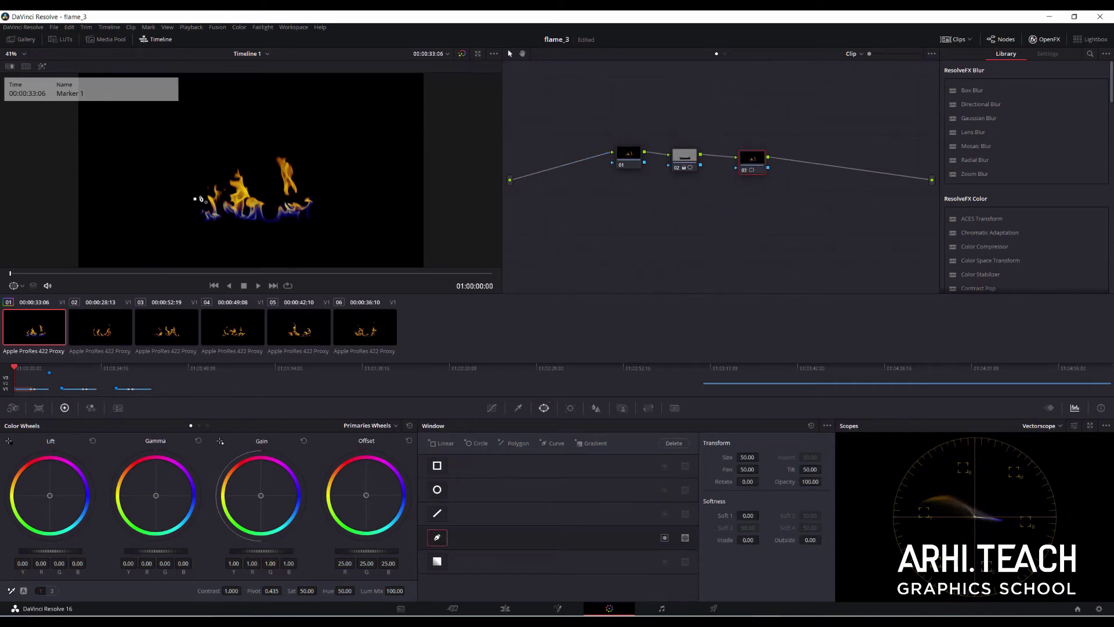
# Draw a curve window around the middle of the flames on the third node
pyautogui.click(225, 186)
pyautogui.click(258, 192)
pyautogui.click(279, 197)
pyautogui.click(294, 173)
pyautogui.click(325, 181)
pyautogui.click(320, 203)
pyautogui.click(308, 210)
pyautogui.click(293, 210)
pyautogui.click(277, 205)
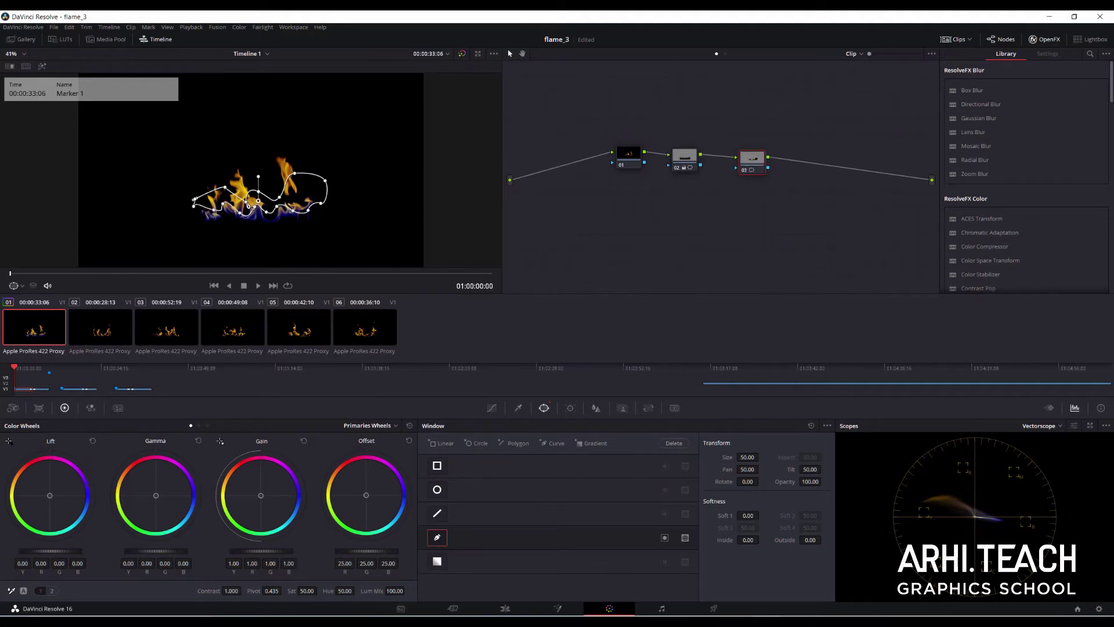
# Even out the middle window's upper contour, and set the third node's saturation to 20 and Gain to 1.82
pyautogui.moveTo(246, 203); pyautogui.dragTo(279, 187)
pyautogui.moveTo(295, 173); pyautogui.dragTo(261, 189)
pyautogui.moveTo(223, 191)
pyautogui.mouseDown()
pyautogui.moveTo(213, 190)
pyautogui.moveTo(241, 193)
pyautogui.mouseUp()
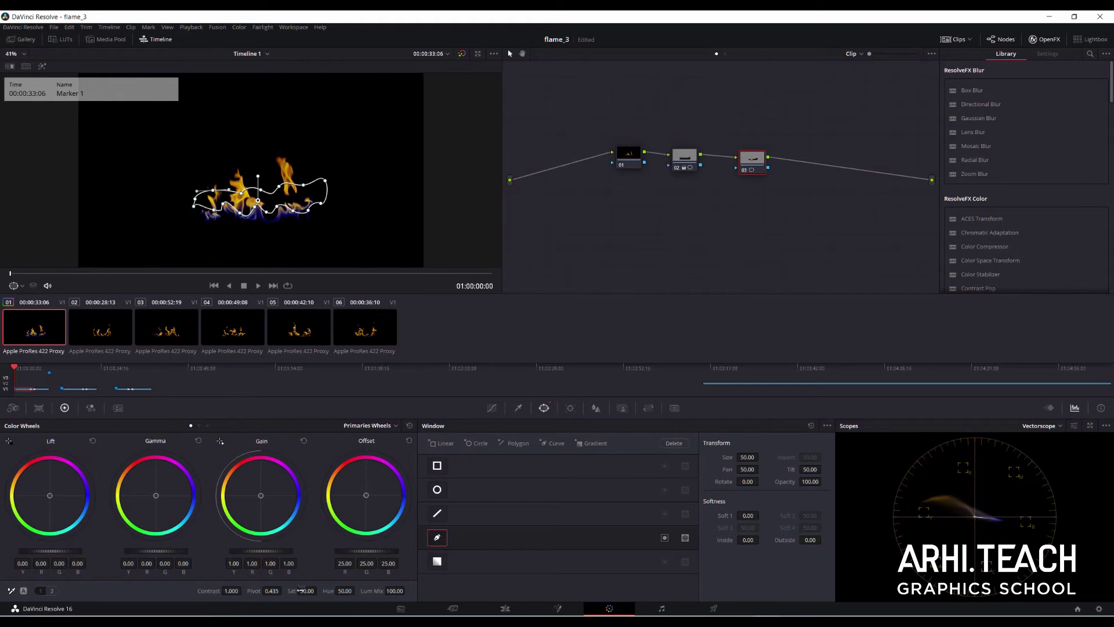
pyautogui.press('Return')
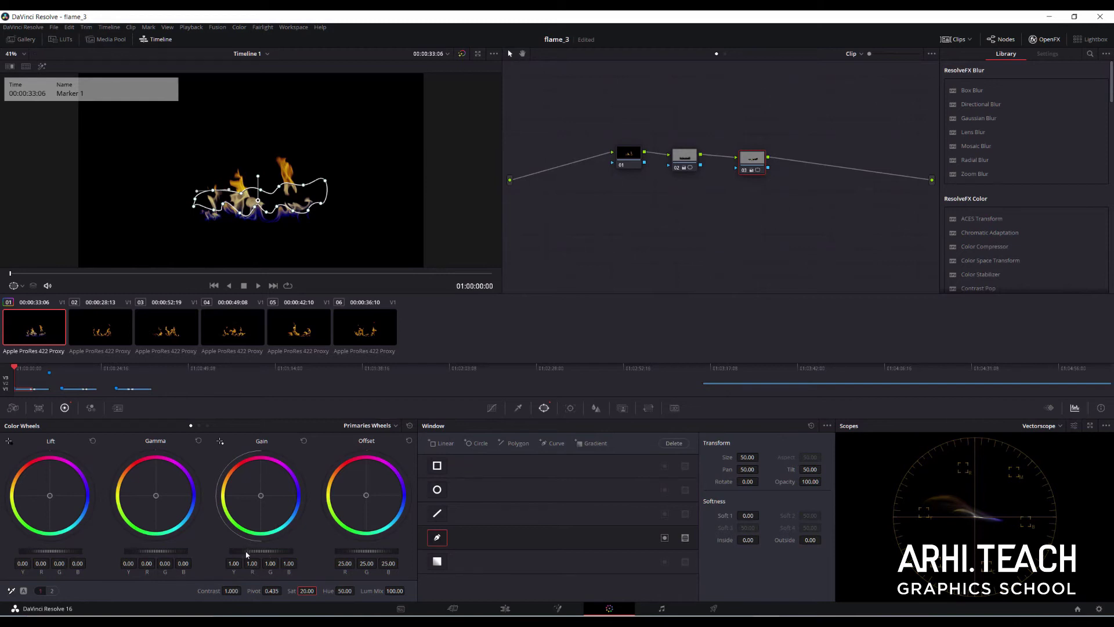
pyautogui.moveTo(260, 551); pyautogui.dragTo(301, 550)
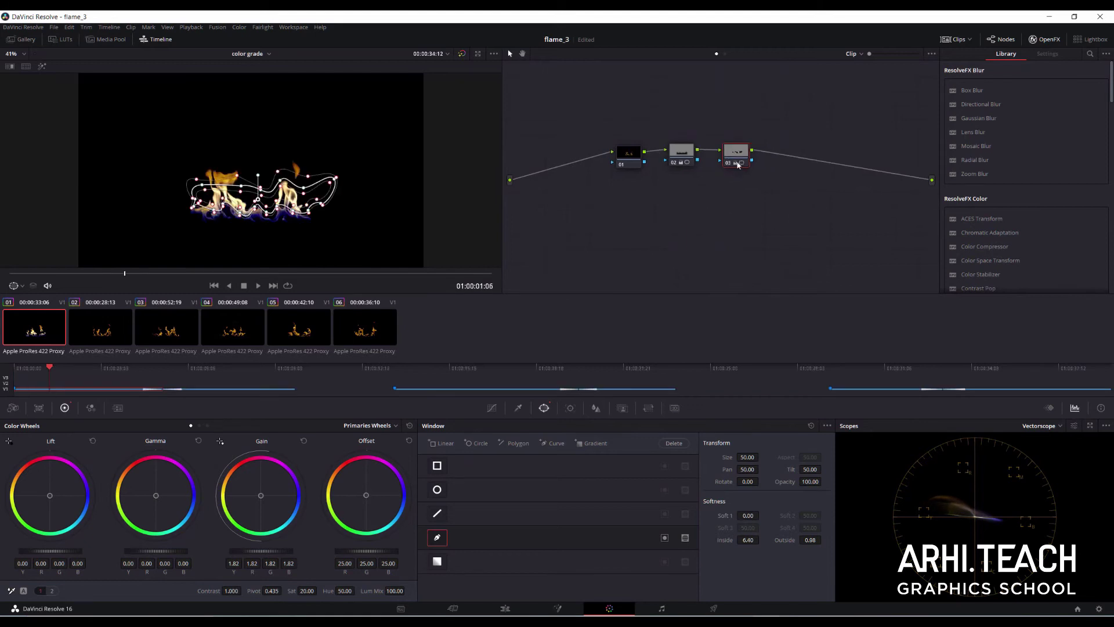
# Add a fourth serial node and draw a closed curve window around the upper part of the flames
pyautogui.hotkey('alt', 's')
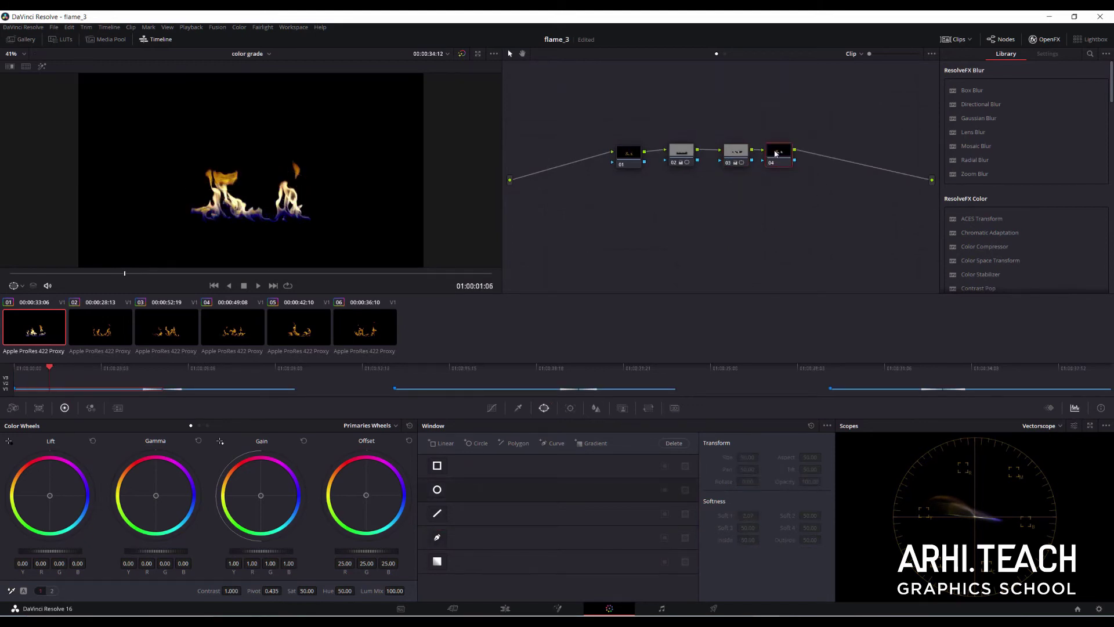
pyautogui.moveTo(775, 153); pyautogui.dragTo(782, 153)
pyautogui.click(437, 537)
pyautogui.scroll(2, 223, 170)
pyautogui.click(363, 192)
pyautogui.click(342, 213)
pyautogui.click(320, 191)
pyautogui.click(302, 213)
pyautogui.click(281, 196)
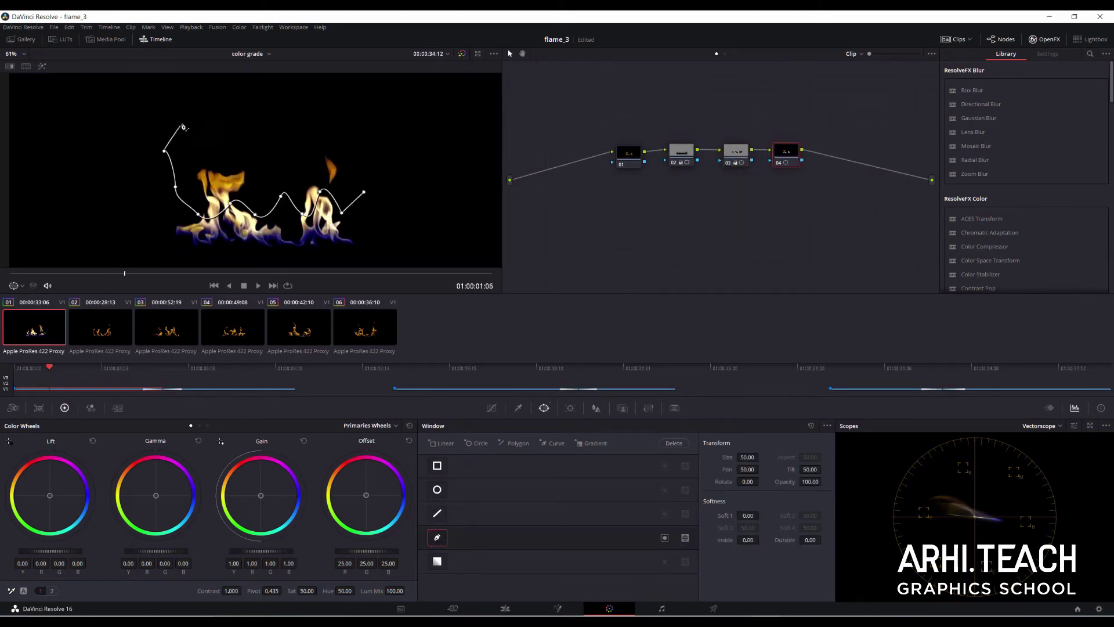
pyautogui.click(181, 122)
pyautogui.click(208, 149)
pyautogui.click(221, 126)
pyautogui.click(251, 163)
pyautogui.click(261, 136)
pyautogui.click(286, 150)
pyautogui.click(364, 192)
# Set the fourth node's saturation to 30 and soften its window to about 5.38 inside and 1.30 outside
pyautogui.moveTo(325, 592); pyautogui.dragTo(314, 593)
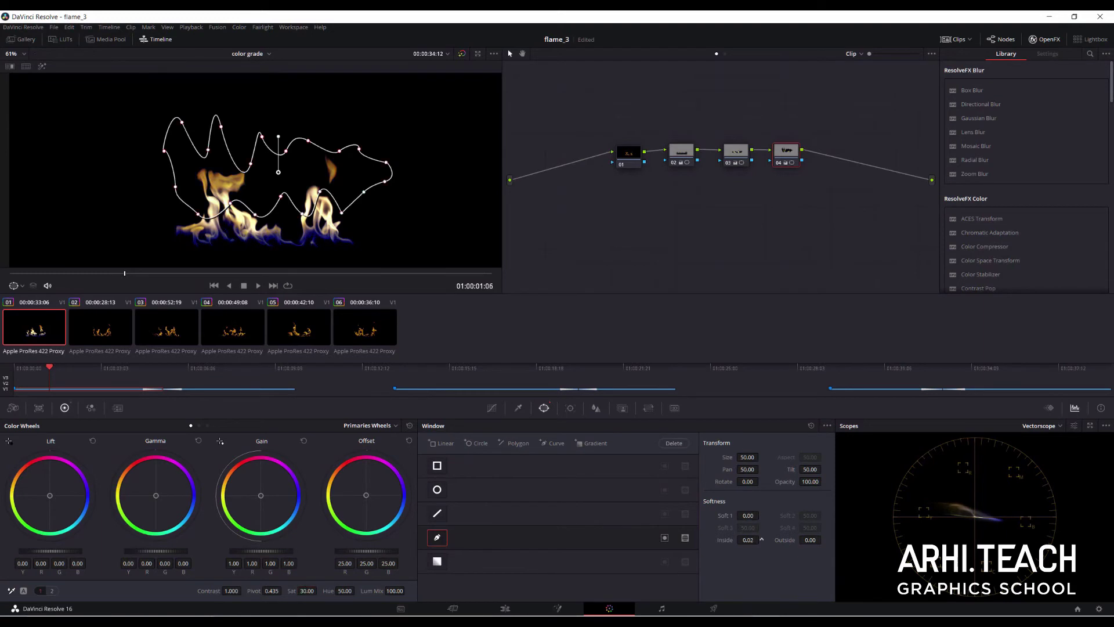
pyautogui.moveTo(761, 539); pyautogui.dragTo(778, 539)
pyautogui.moveTo(810, 539); pyautogui.dragTo(814, 540)
# Flatten the peaks and dips along the upper-flame window's top edge and shift the whole window slightly up and left
pyautogui.moveTo(250, 164); pyautogui.dragTo(256, 149)
pyautogui.moveTo(221, 127); pyautogui.dragTo(232, 150)
pyautogui.moveTo(182, 122); pyautogui.dragTo(188, 138)
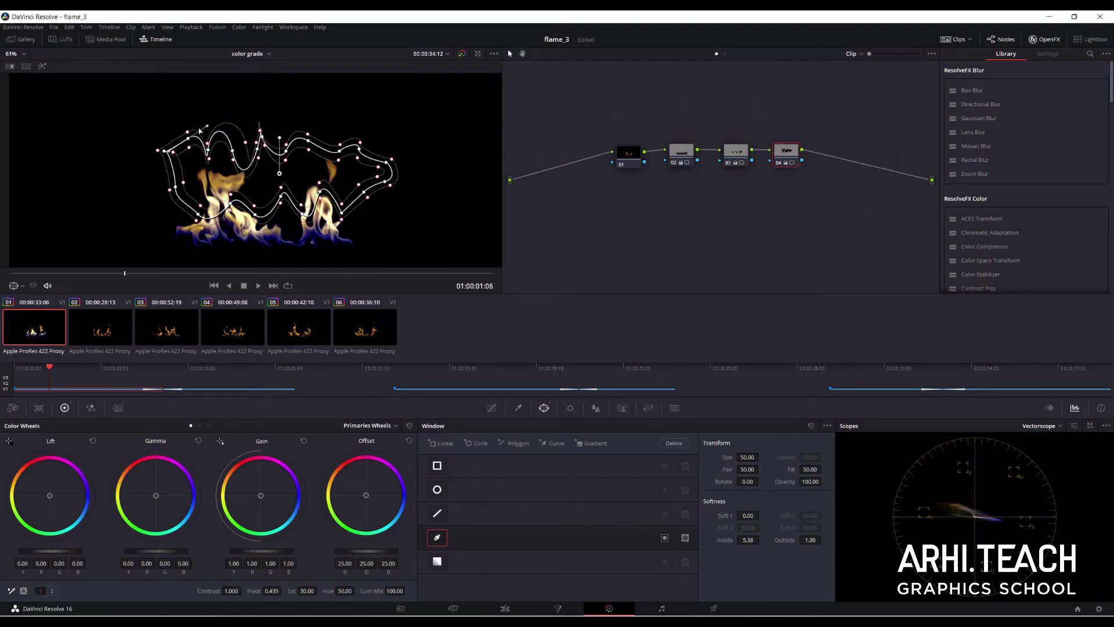
pyautogui.moveTo(292, 172); pyautogui.dragTo(287, 165)
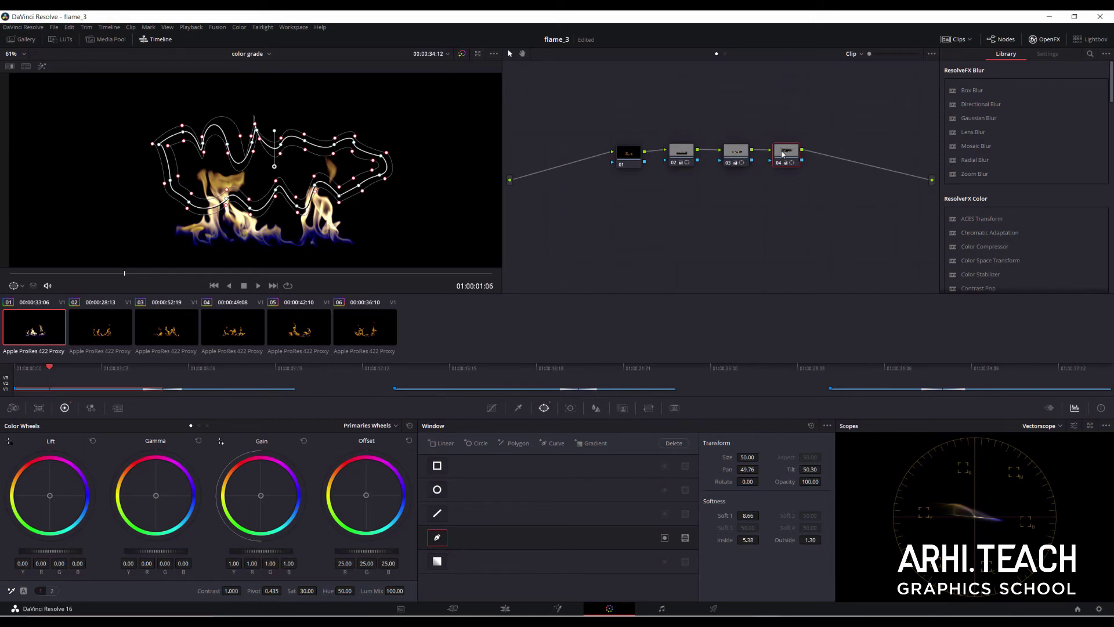
# Add a fifth serial node and draw a closed curve window above the flame tips
pyautogui.hotkey('alt', 's')
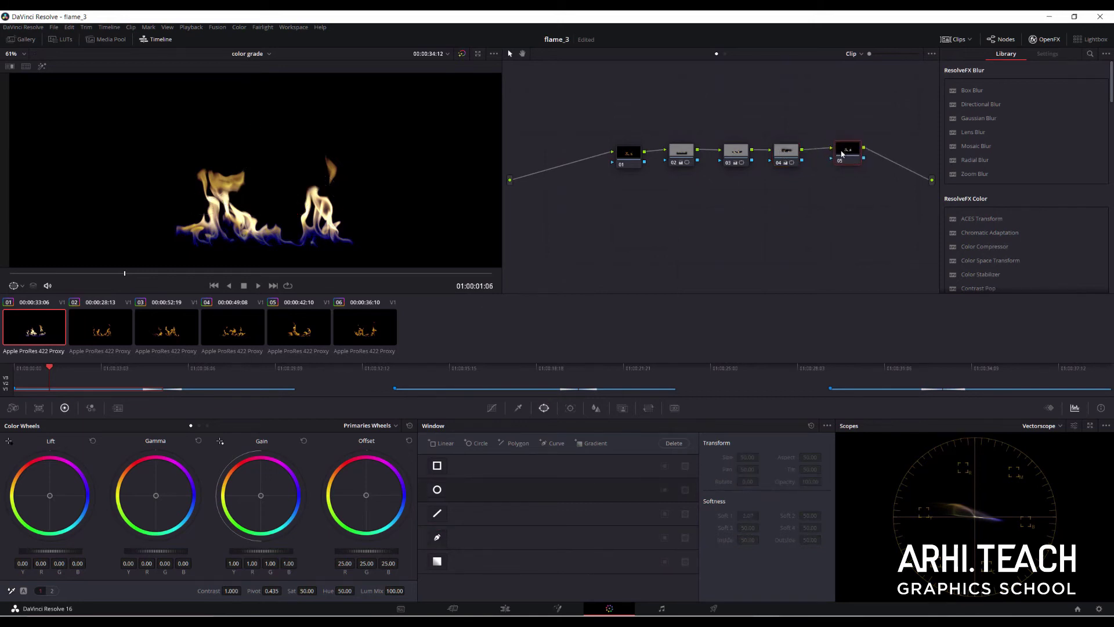
pyautogui.click(437, 537)
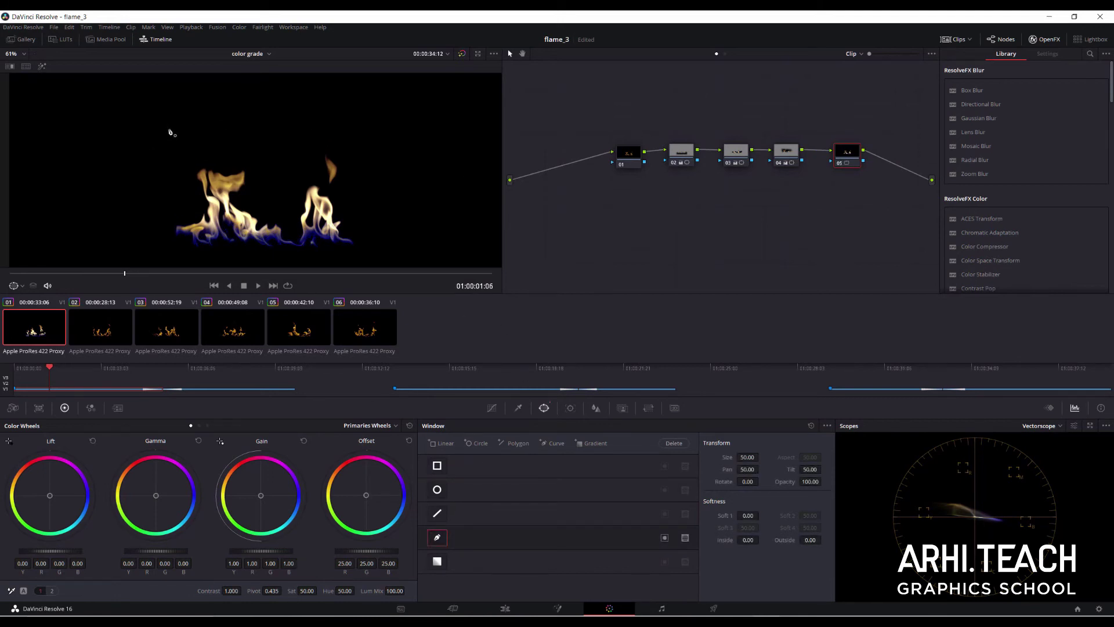
pyautogui.moveTo(161, 122)
pyautogui.mouseDown()
pyautogui.moveTo(225, 113)
pyautogui.moveTo(360, 123)
pyautogui.moveTo(337, 167)
pyautogui.moveTo(161, 161)
pyautogui.mouseUp()
pyautogui.click(155, 152)
pyautogui.click(152, 142)
pyautogui.click(161, 121)
# Soften the top window to 4.40 inside and 2.42 outside, lower the node's Gain to 0.01, and scrub to check the flame tips
pyautogui.moveTo(746, 540); pyautogui.dragTo(825, 539)
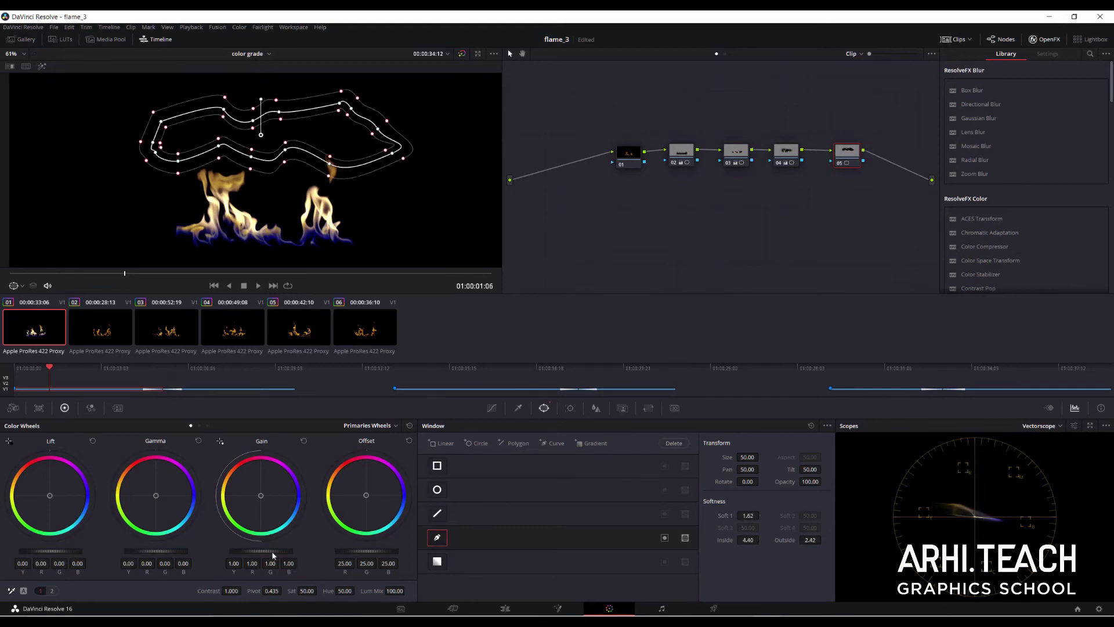
pyautogui.moveTo(272, 552); pyautogui.dragTo(215, 553)
pyautogui.moveTo(102, 367); pyautogui.dragTo(80, 371)
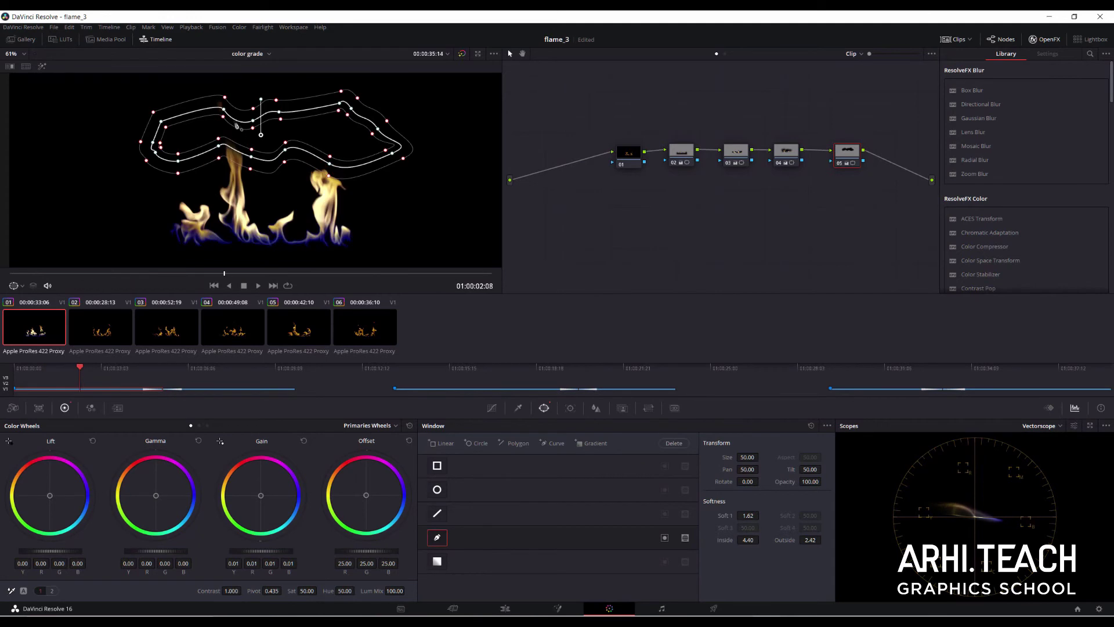
# Raise the top window's upper edge into a smoother curve, scrub to the clip's start, and move the fifth node slightly closer to the fourth
pyautogui.moveTo(223, 109); pyautogui.dragTo(262, 96)
pyautogui.moveTo(279, 111); pyautogui.dragTo(310, 98)
pyautogui.moveTo(79, 366); pyautogui.dragTo(1, 366)
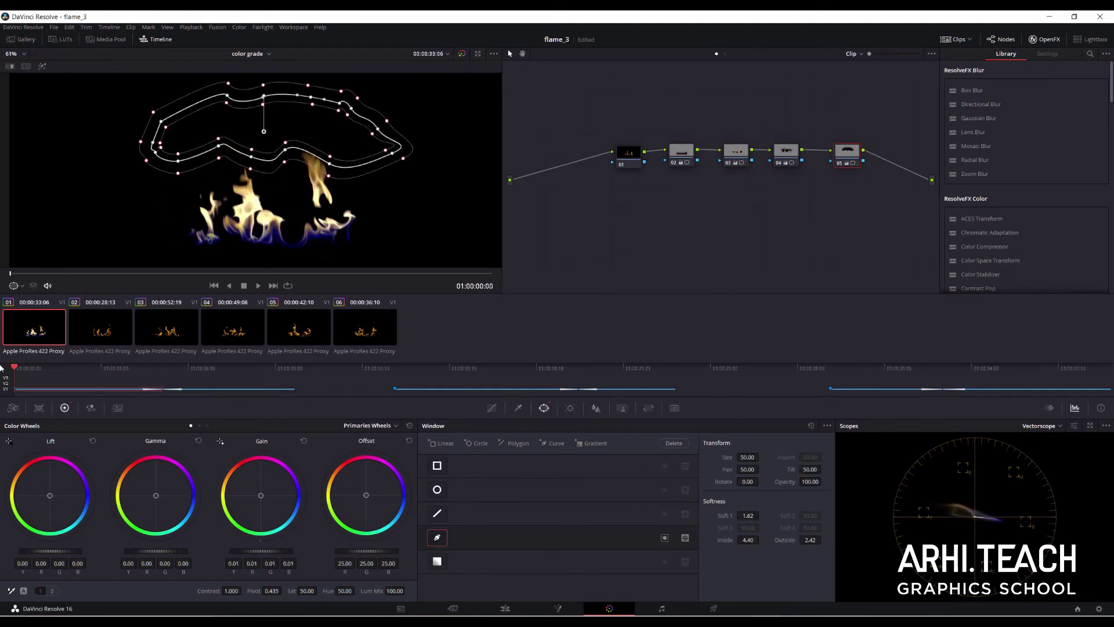
pyautogui.moveTo(851, 155); pyautogui.dragTo(837, 156)
# Apply clip 01's grade to clips 02 through 06 and play back the graded footage
pyautogui.click(354, 338)
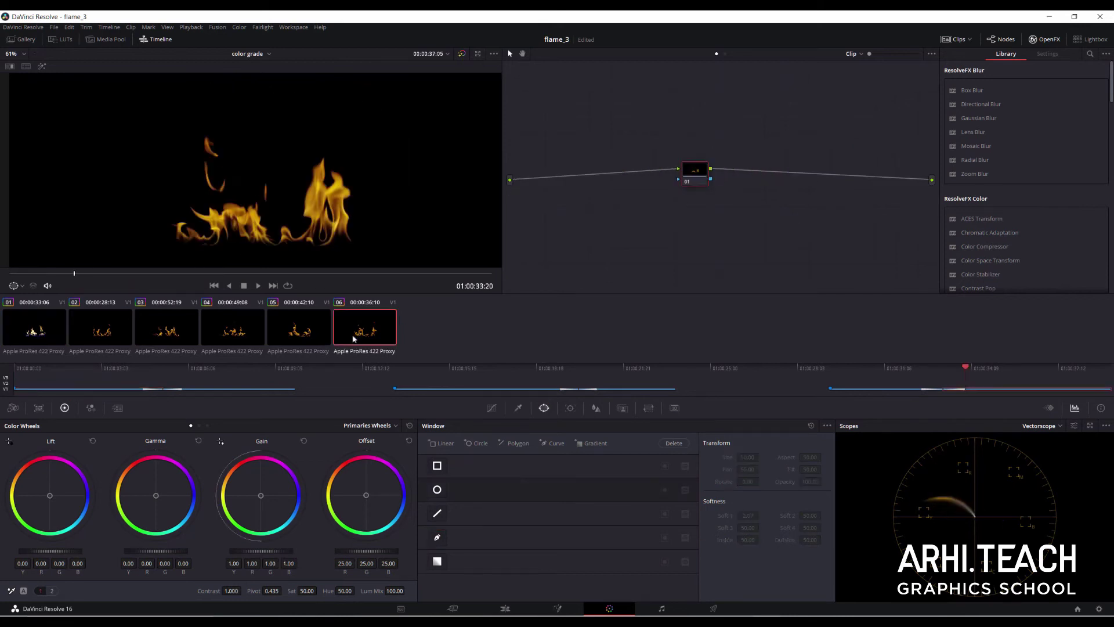
pyautogui.keyDown('shift'); pyautogui.click(309, 333); pyautogui.keyUp('shift')
pyautogui.keyDown('shift'); pyautogui.click(217, 350); pyautogui.keyUp('shift')
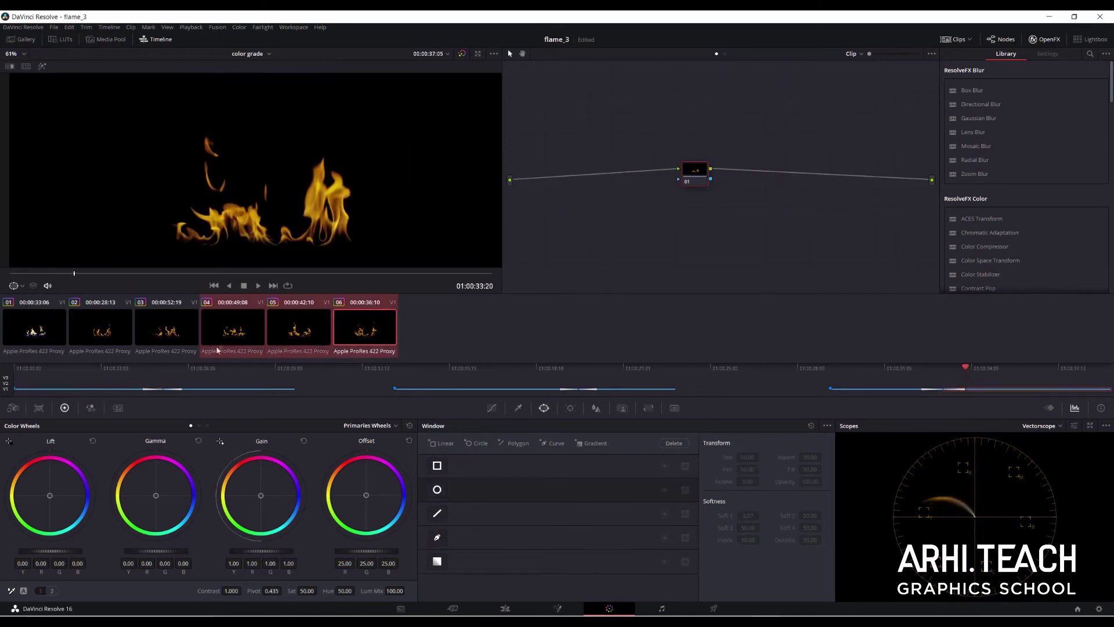
pyautogui.keyDown('shift'); pyautogui.click(171, 331); pyautogui.keyUp('shift')
pyautogui.keyDown('shift'); pyautogui.click(108, 331); pyautogui.keyUp('shift')
pyautogui.rightClick(34, 333)
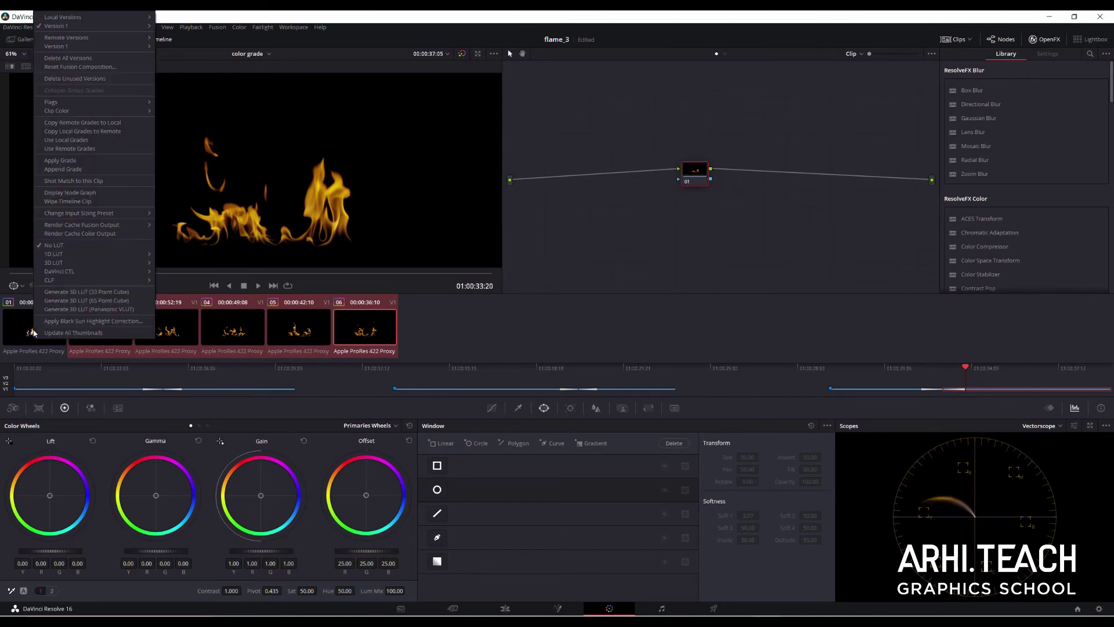
pyautogui.click(60, 160)
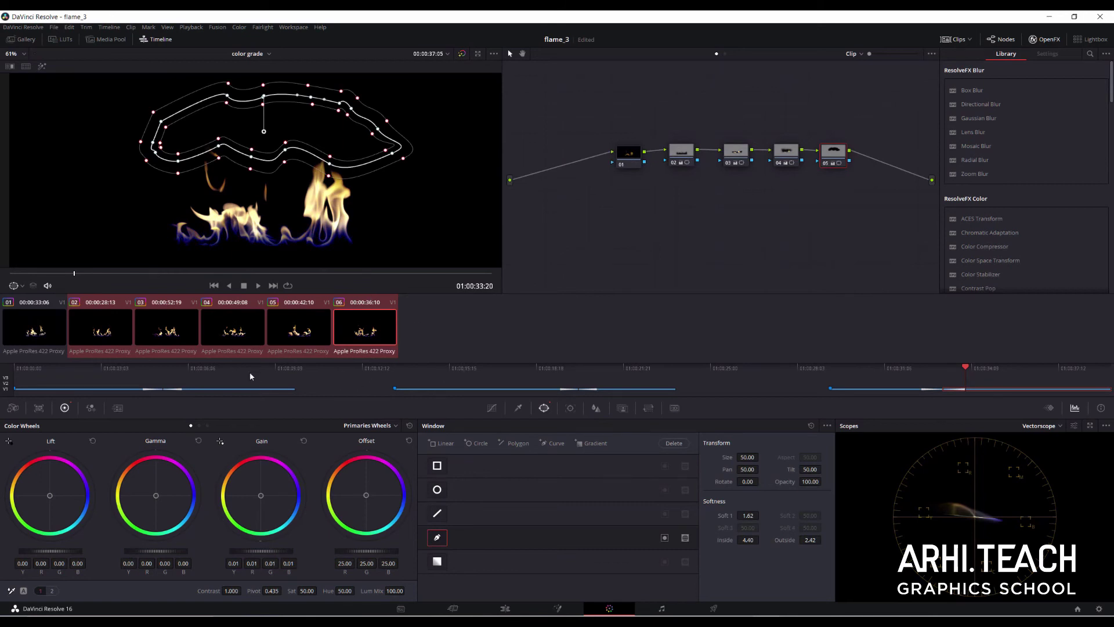
pyautogui.moveTo(251, 376); pyautogui.dragTo(70, 383)
pyautogui.press('space')
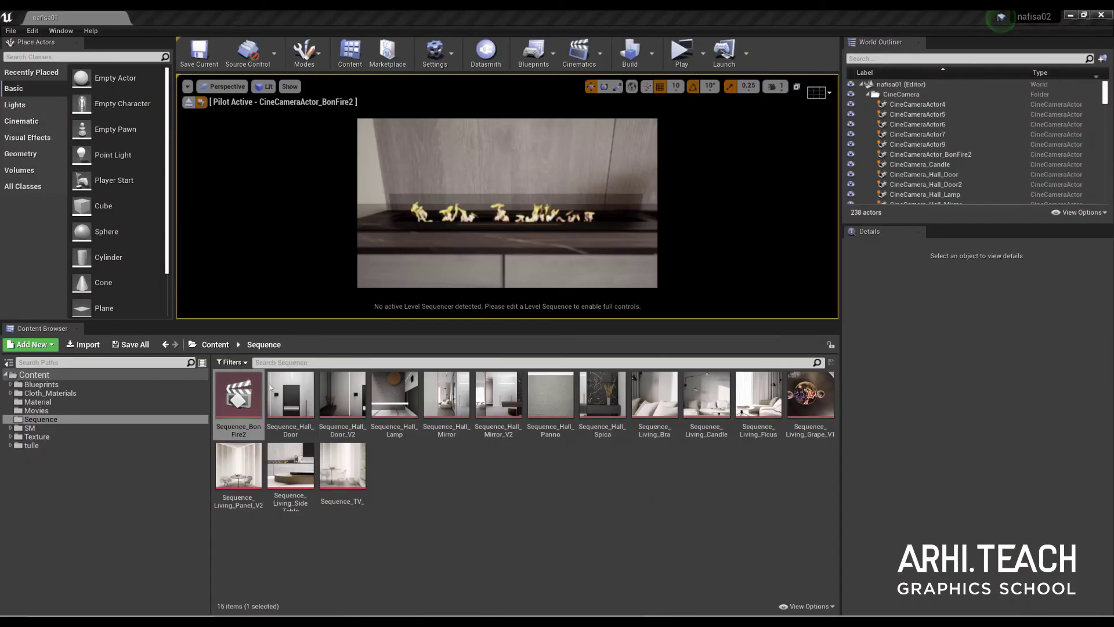
# Switch to Unreal Editor, open Sequence_BonFire2 and set the sequence display rate to 60 fps
pyautogui.doubleClick(240, 399)
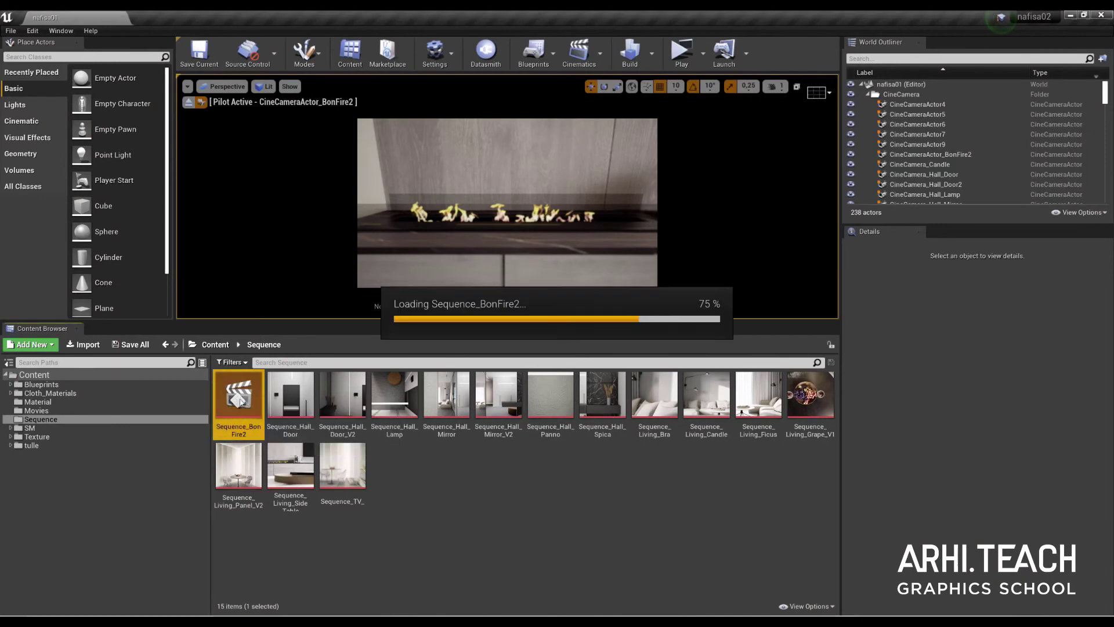
pyautogui.moveTo(465, 193); pyautogui.dragTo(347, 352)
pyautogui.click(324, 368)
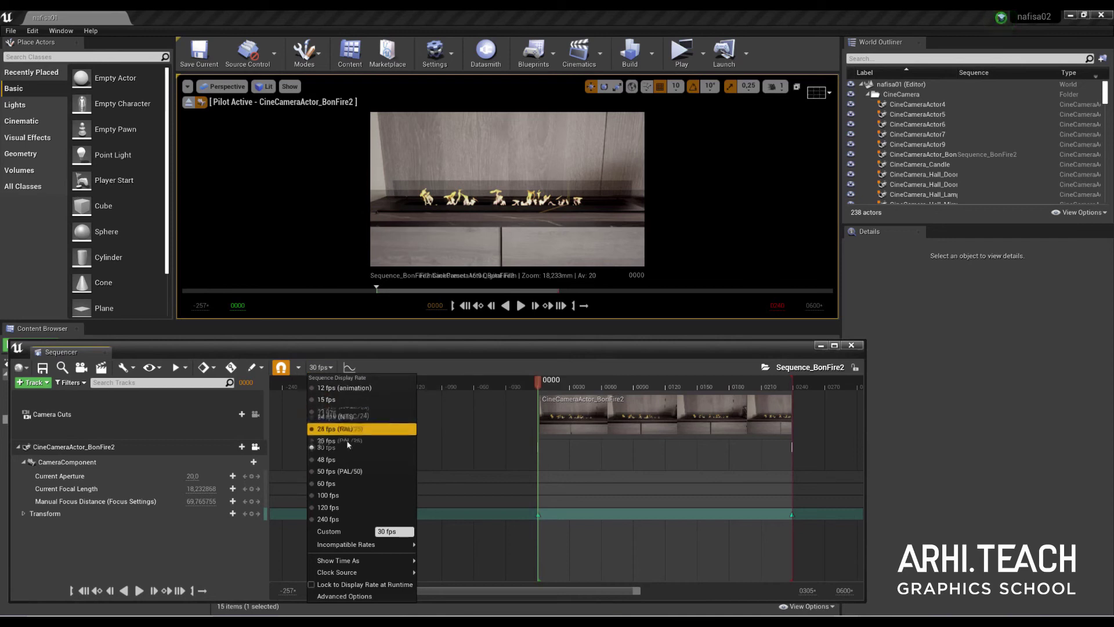
pyautogui.click(326, 484)
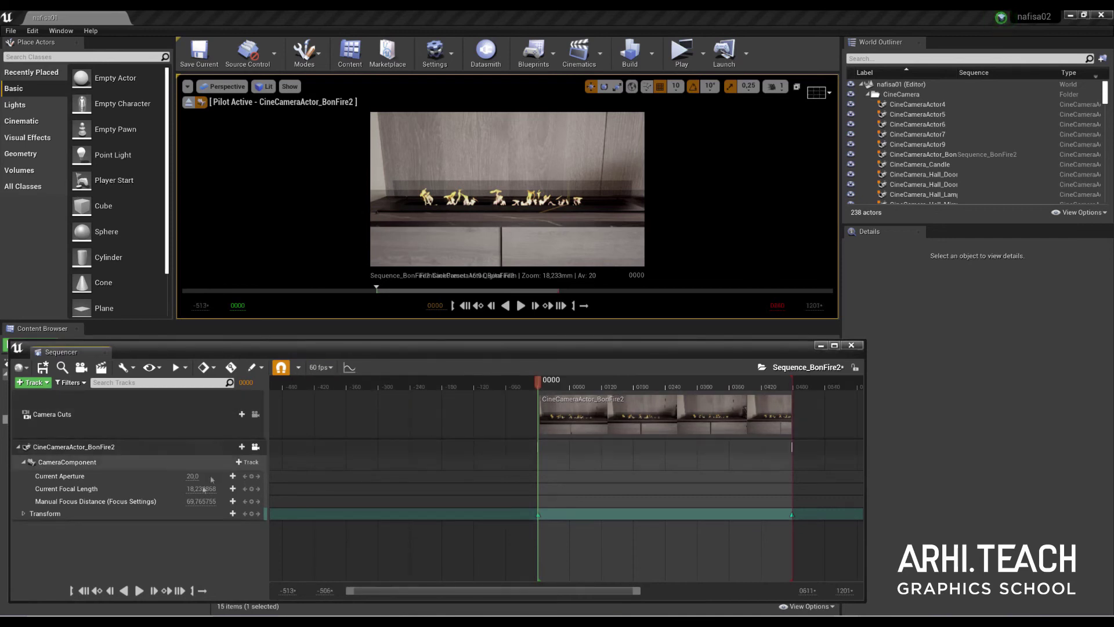
pyautogui.click(201, 451)
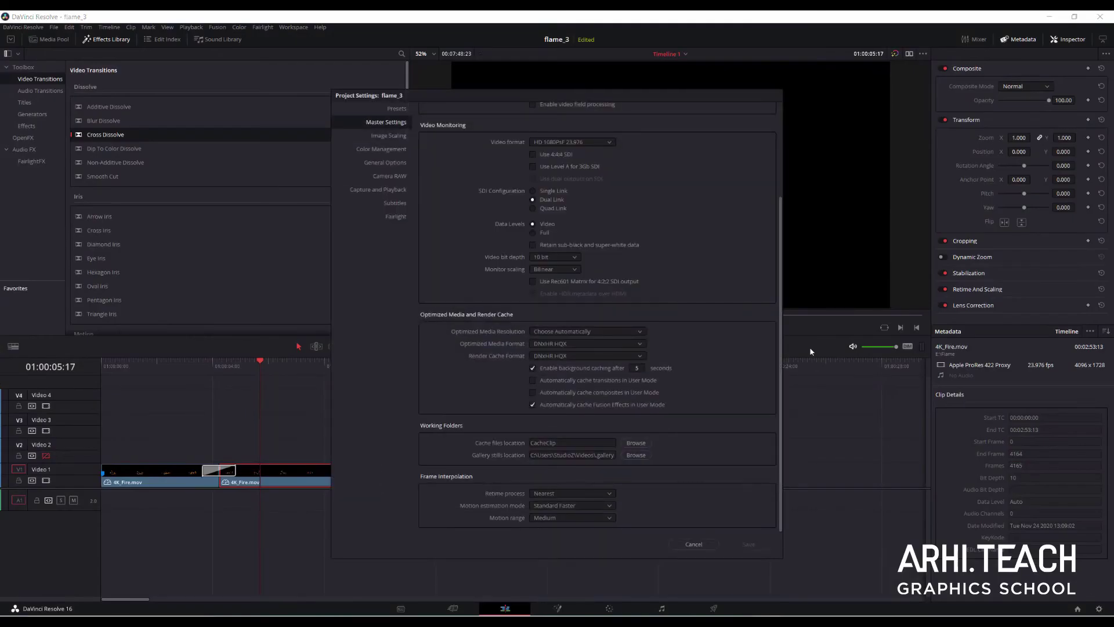
# In DaVinci Resolve's project settings, set the retime process to Optical Flow and motion estimation to Enhanced Better, and save
pyautogui.click(390, 136)
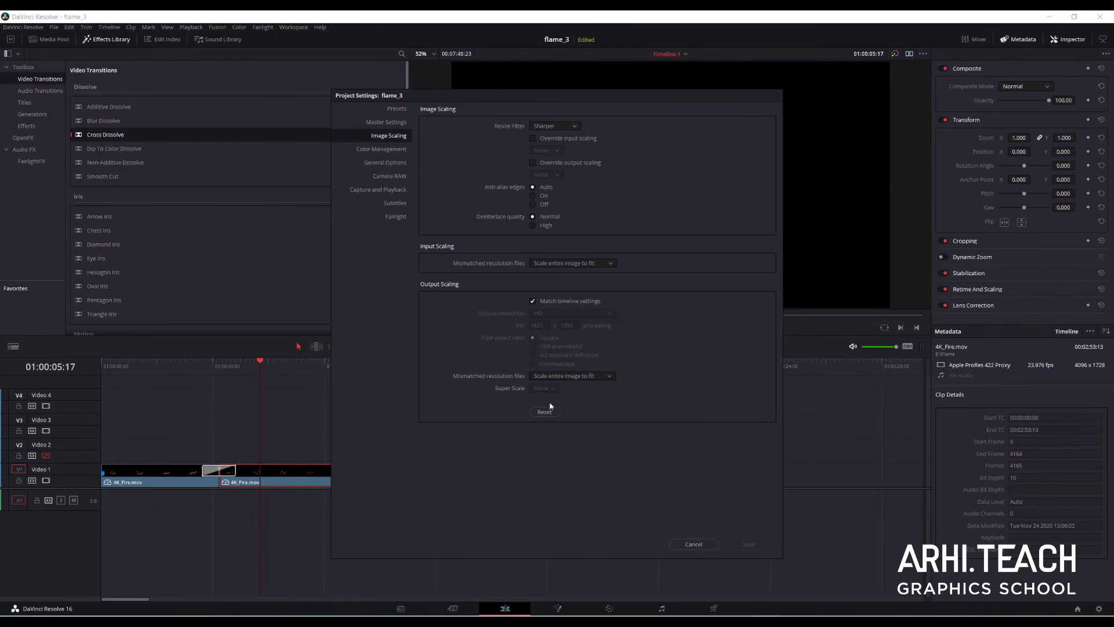
pyautogui.click(398, 123)
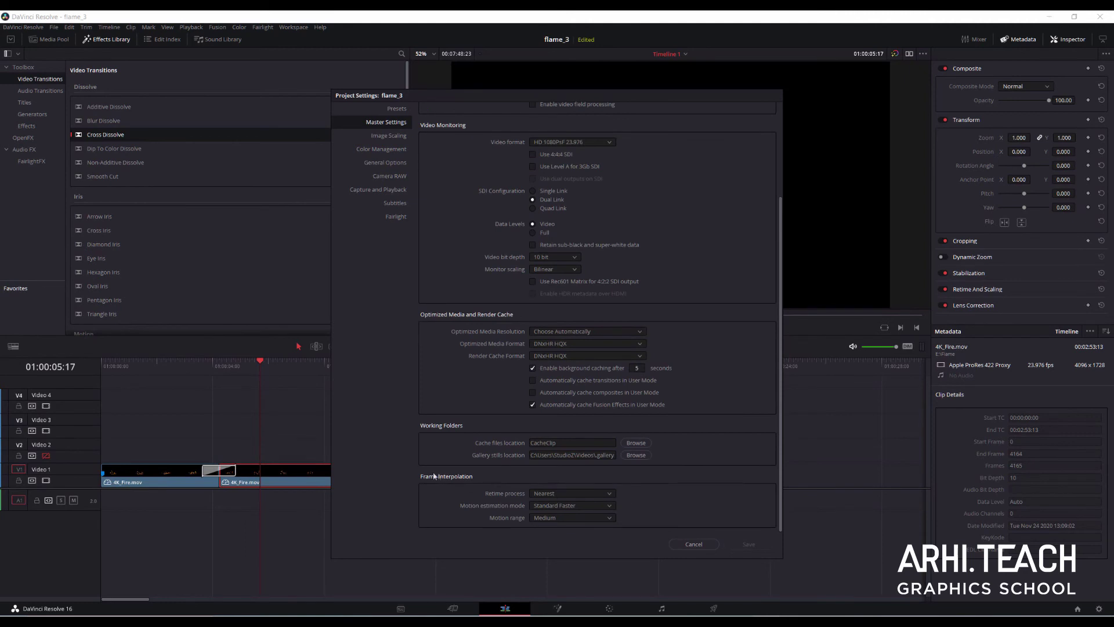
pyautogui.click(567, 497)
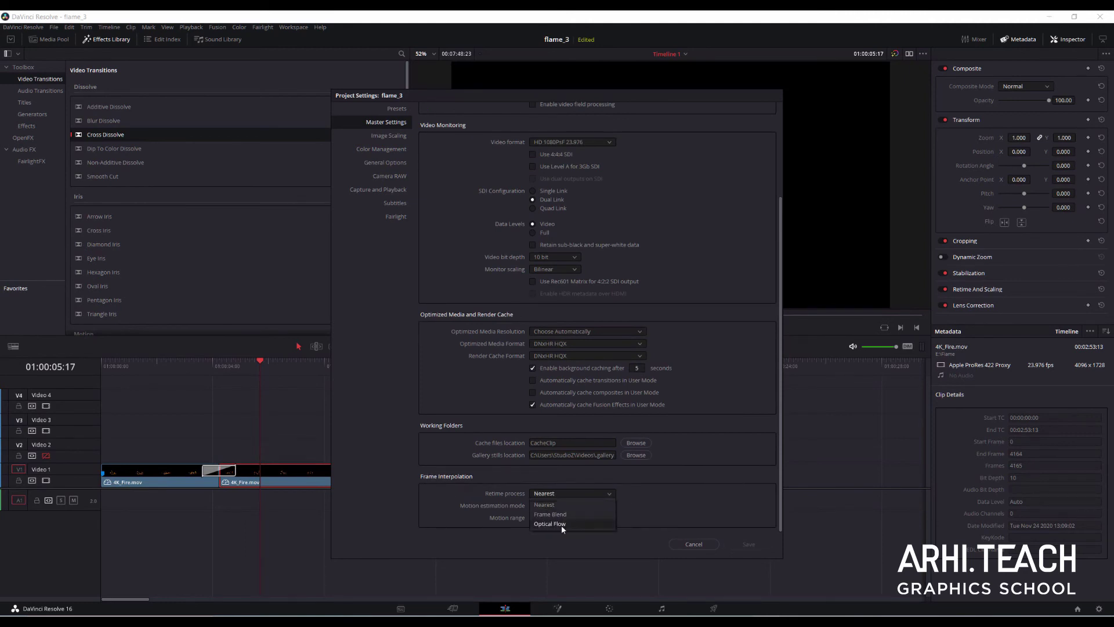
pyautogui.click(562, 525)
pyautogui.click(571, 506)
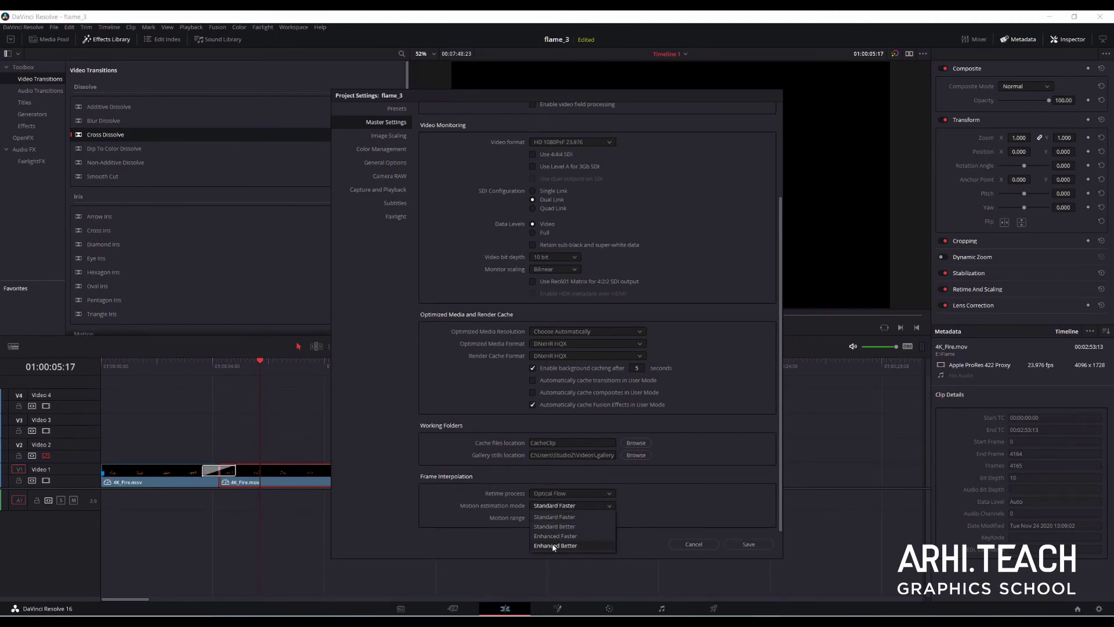
pyautogui.click(568, 543)
pyautogui.click(748, 543)
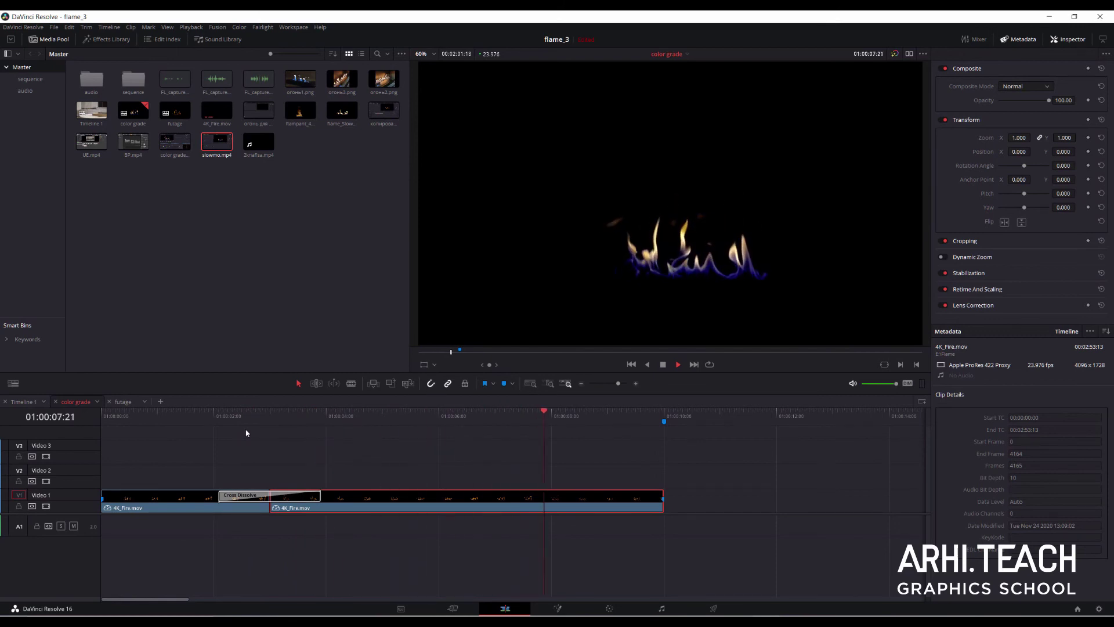
# Move the second fire clip away, stretch the first clip to about 20% speed with retime controls, and shorten its end
pyautogui.moveTo(256, 500); pyautogui.dragTo(656, 500)
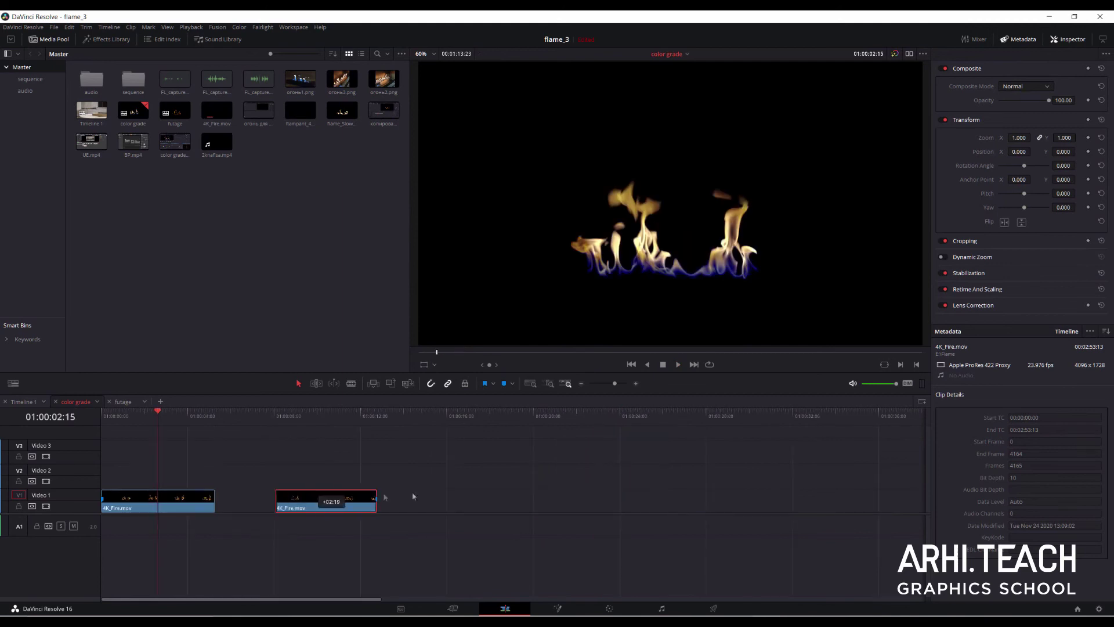
pyautogui.click(182, 499)
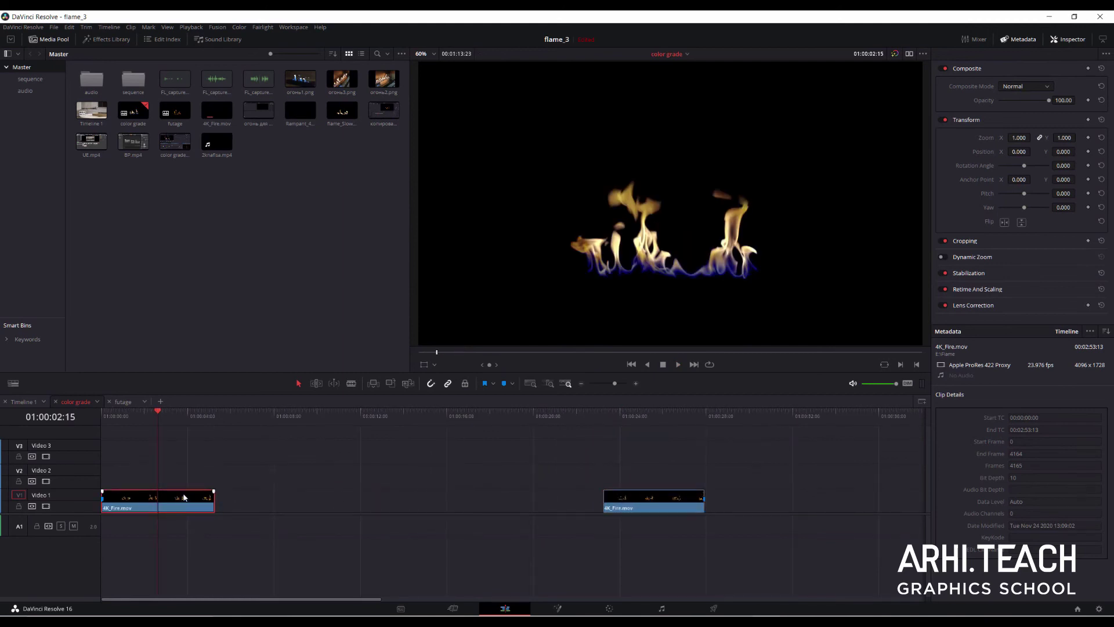
pyautogui.hotkey('ctrl', 'r')
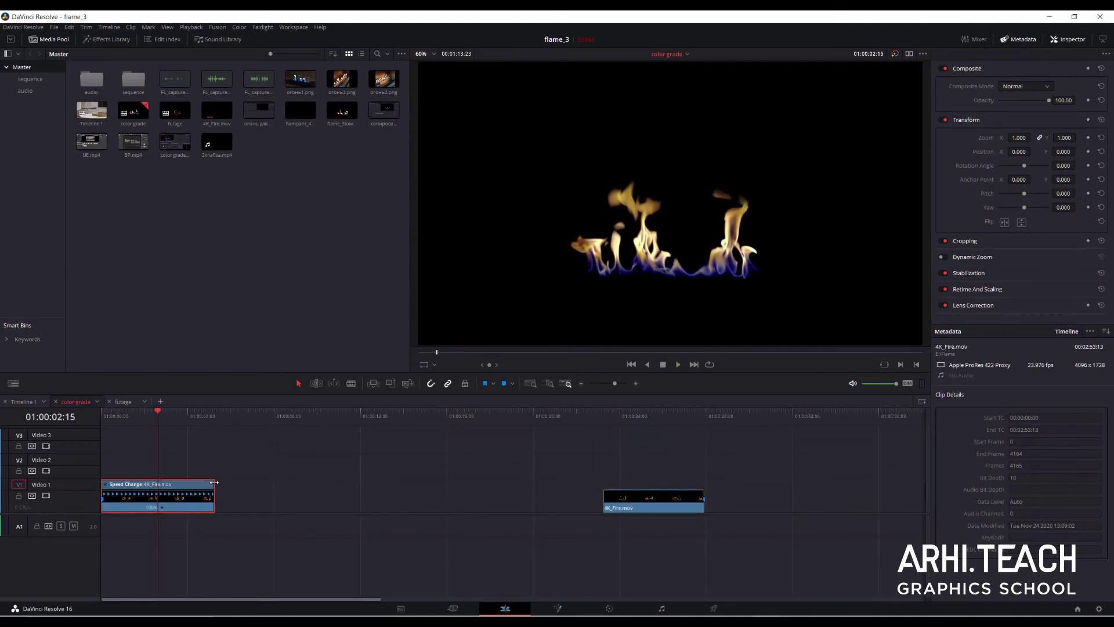
pyautogui.moveTo(214, 482); pyautogui.dragTo(667, 483)
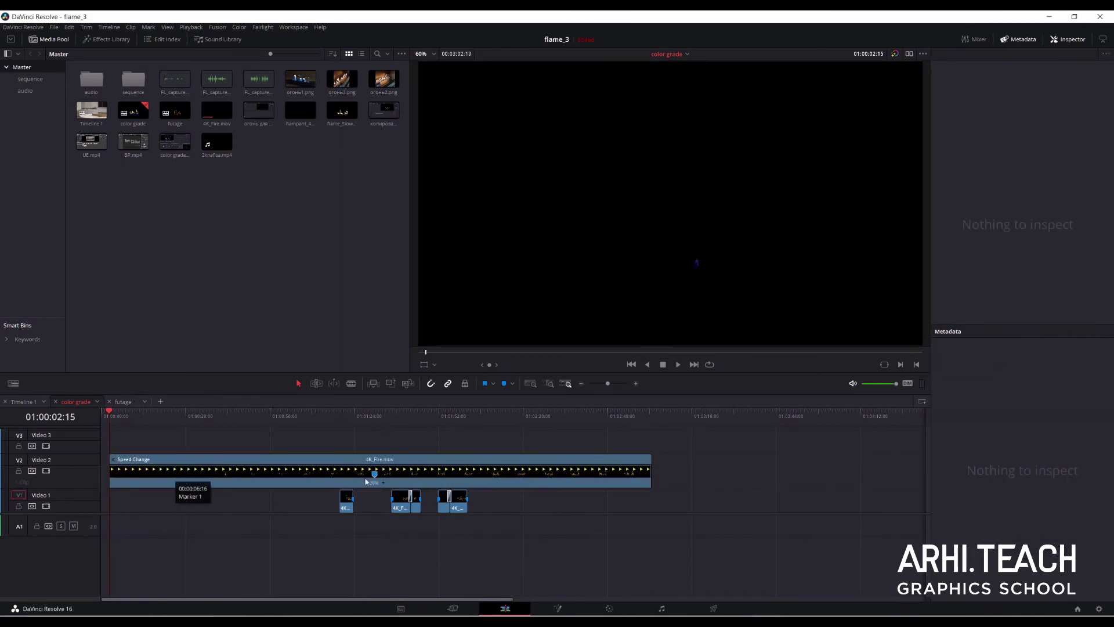
pyautogui.moveTo(652, 483); pyautogui.dragTo(427, 483)
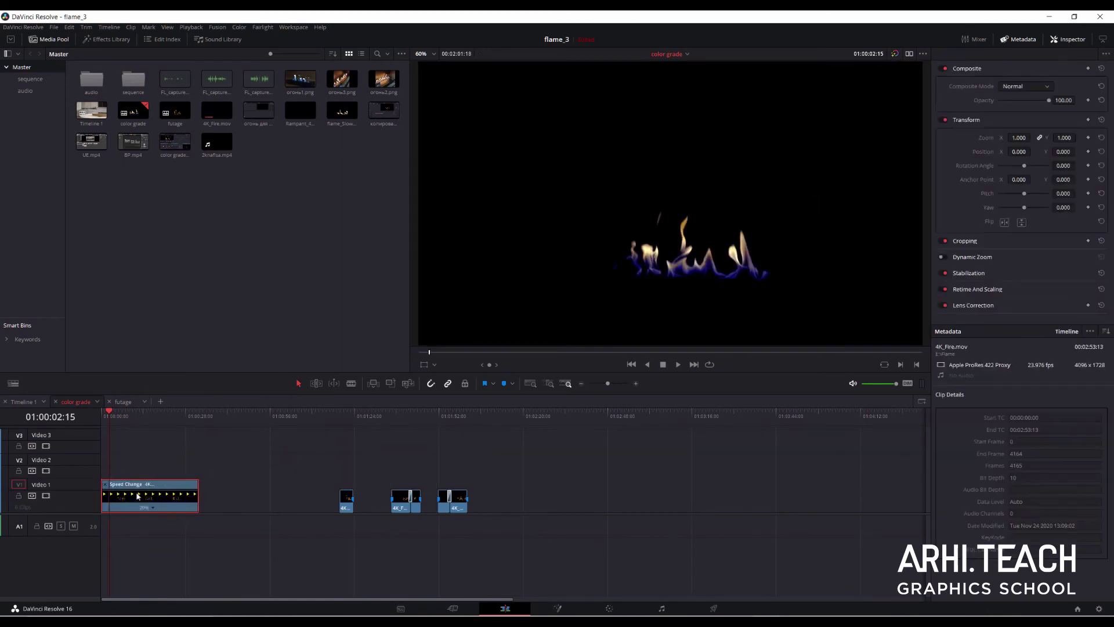
# Trim the slowed clip to the 10-second marker and align its copy on Video 2 by the clip marker
pyautogui.moveTo(165, 427); pyautogui.dragTo(138, 425)
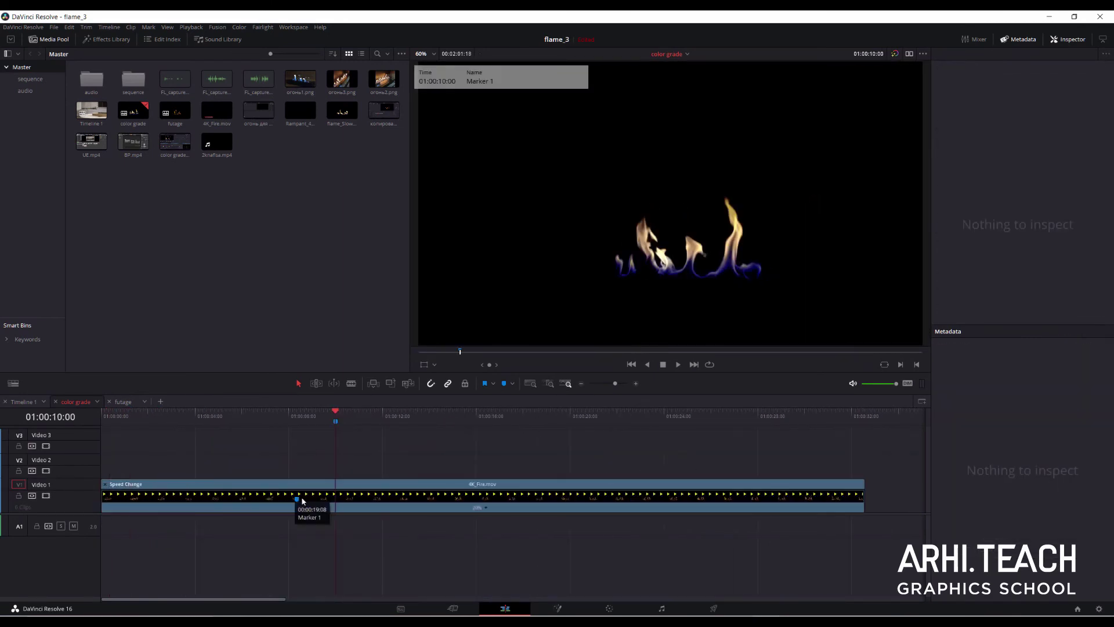
pyautogui.moveTo(923, 507); pyautogui.dragTo(312, 506)
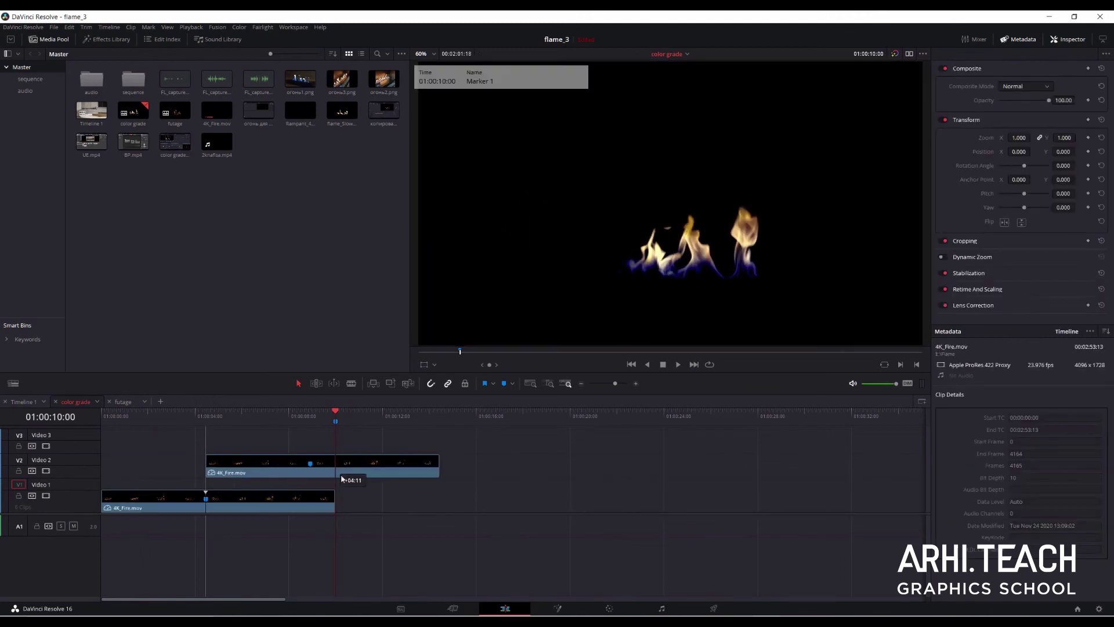
pyautogui.moveTo(320, 473); pyautogui.dragTo(347, 472)
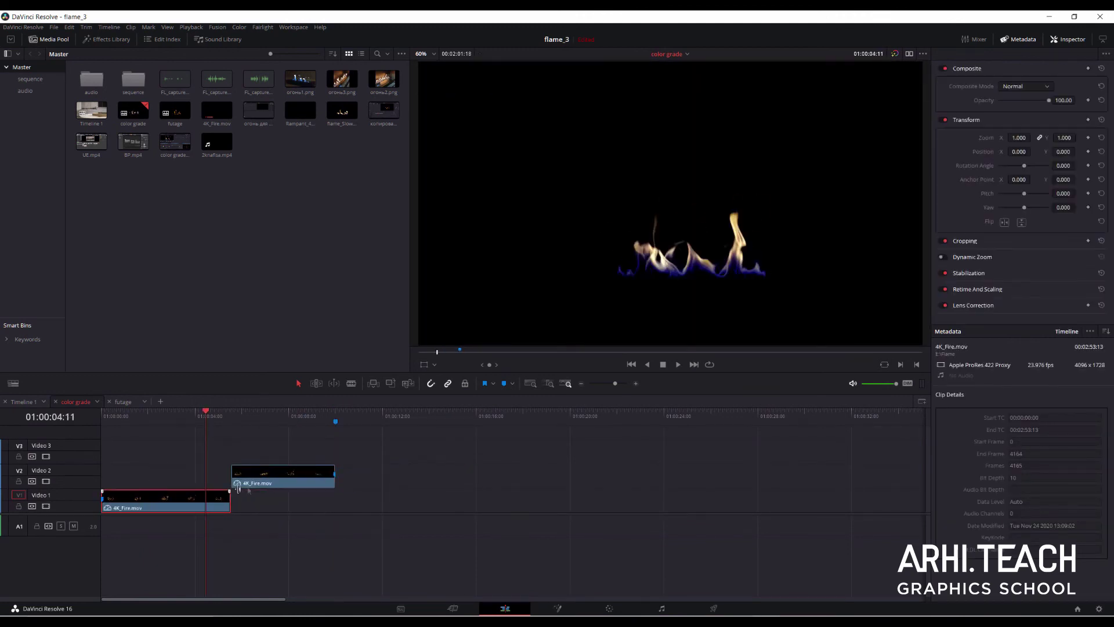
# Move the Video 2 piece down beside the first clip on Video 1 and add a Cross Dissolve at their cut
pyautogui.moveTo(238, 476); pyautogui.dragTo(167, 502)
pyautogui.click(106, 39)
pyautogui.moveTo(105, 135); pyautogui.dragTo(173, 497)
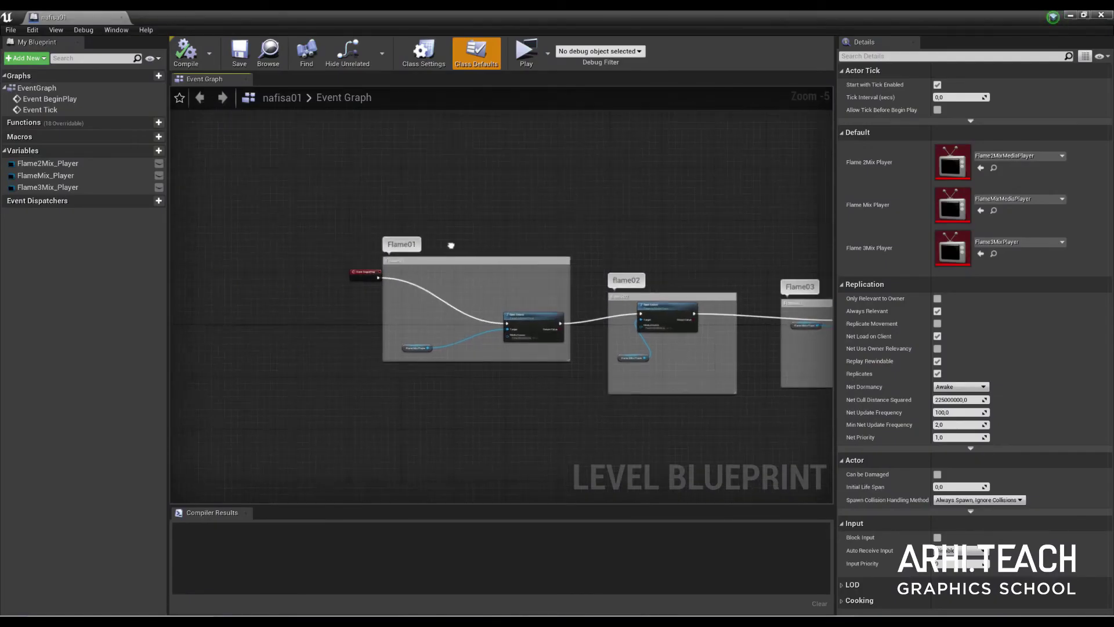
# Switch to Unreal's level blueprint and examine the media player and media source of each Open Source node in Flame01, flame02 and Flame03
pyautogui.scroll(5, 435, 281)
pyautogui.moveTo(256, 246); pyautogui.dragTo(257, 264)
pyautogui.moveTo(652, 356); pyautogui.dragTo(554, 289)
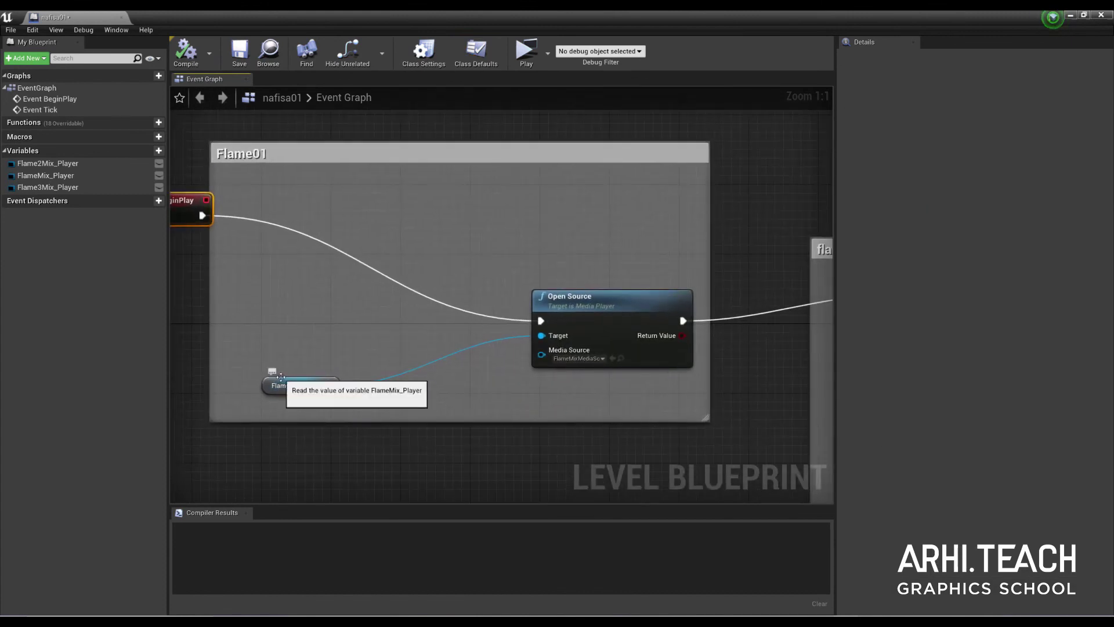
pyautogui.moveTo(281, 377); pyautogui.dragTo(290, 359)
pyautogui.moveTo(610, 280); pyautogui.dragTo(293, 262)
pyautogui.click(624, 316)
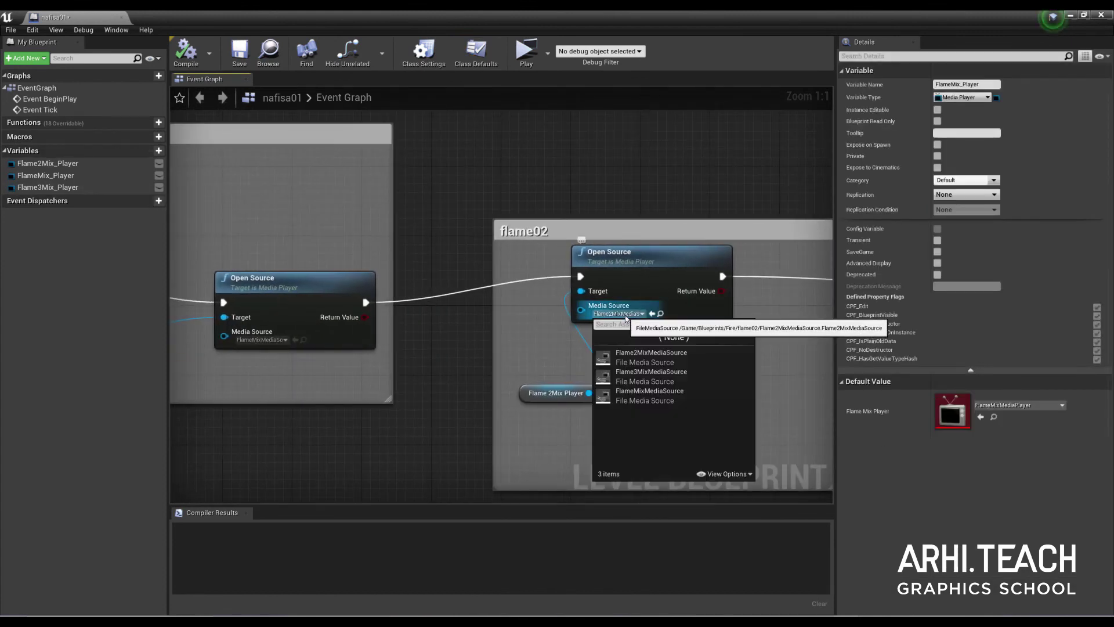
pyautogui.click(654, 210)
pyautogui.moveTo(757, 269); pyautogui.dragTo(256, 243)
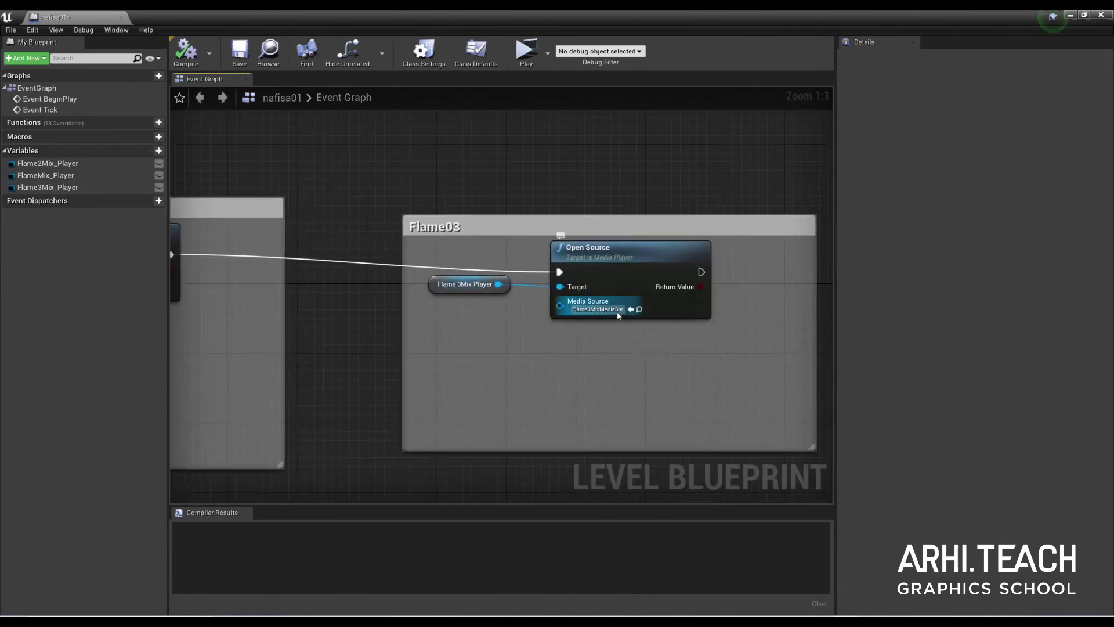
pyautogui.click(617, 311)
pyautogui.click(654, 201)
pyautogui.scroll(-7, 589, 260)
pyautogui.scroll(2, 503, 278)
pyautogui.moveTo(439, 256); pyautogui.dragTo(518, 279)
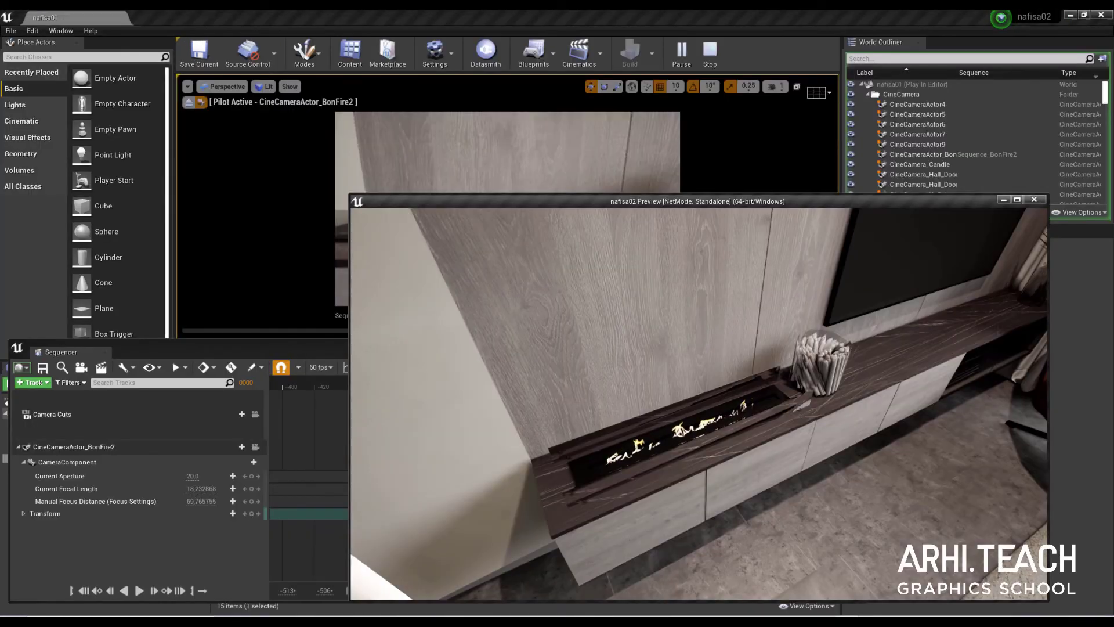